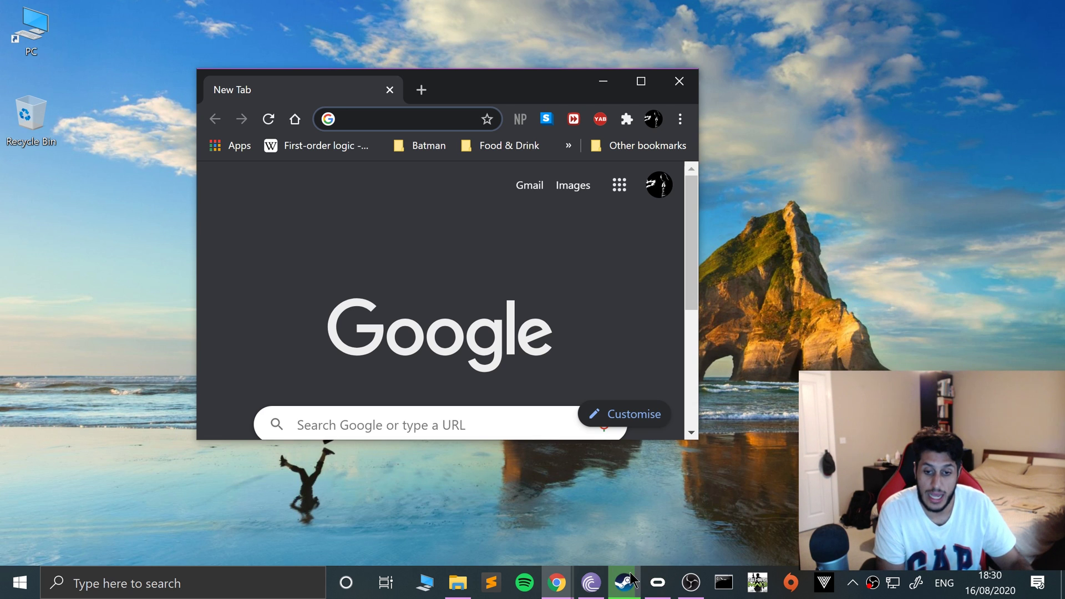
Maximize Chrome, search for 'steam' and open the official Steam website
{"action": "left_click", "coordinate": [557, 583]}
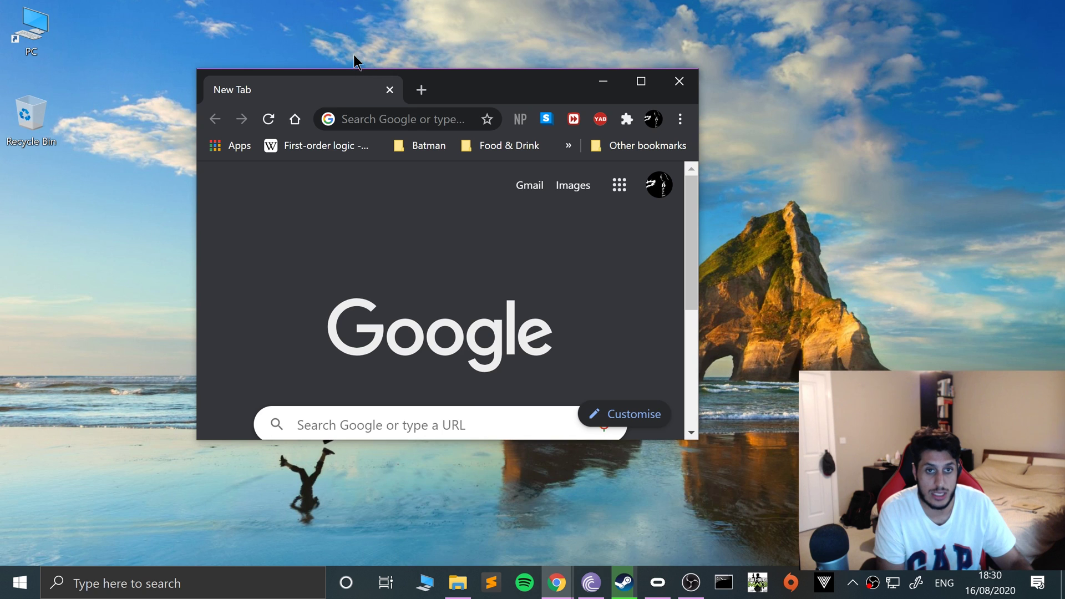
{"action": "double_click", "coordinate": [466, 98]}
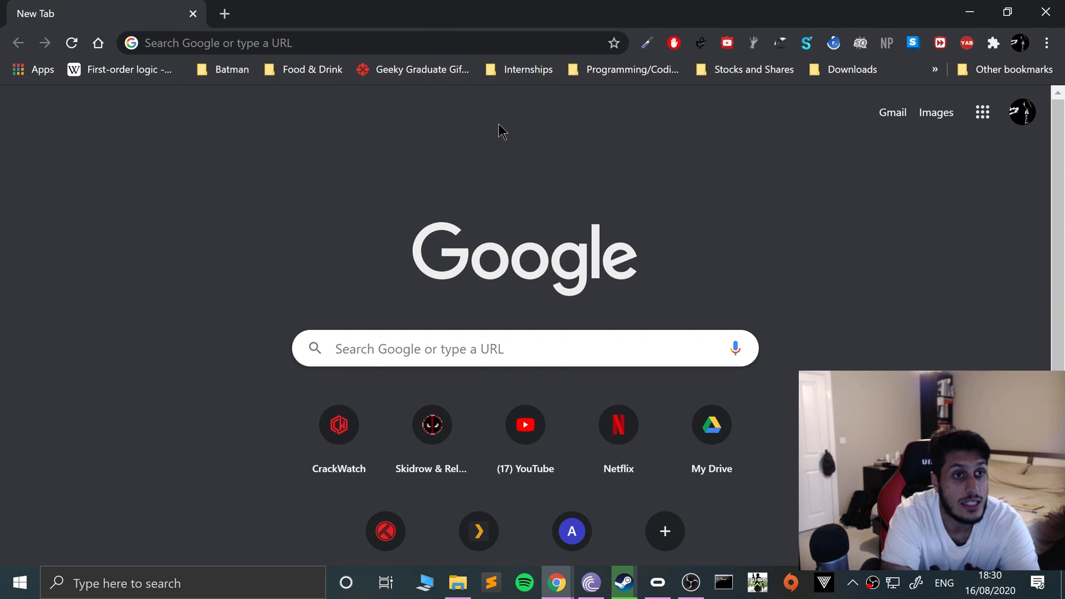
{"action": "left_click", "coordinate": [448, 49]}
{"action": "type", "text": "steam"}
{"action": "key", "text": "Return"}
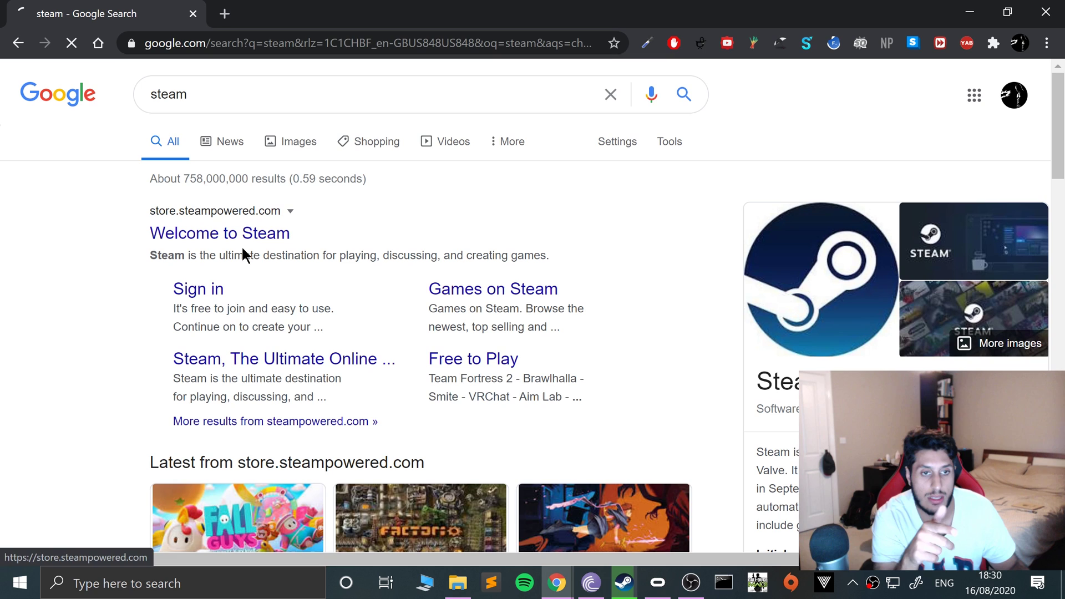
{"action": "left_click", "coordinate": [249, 237]}
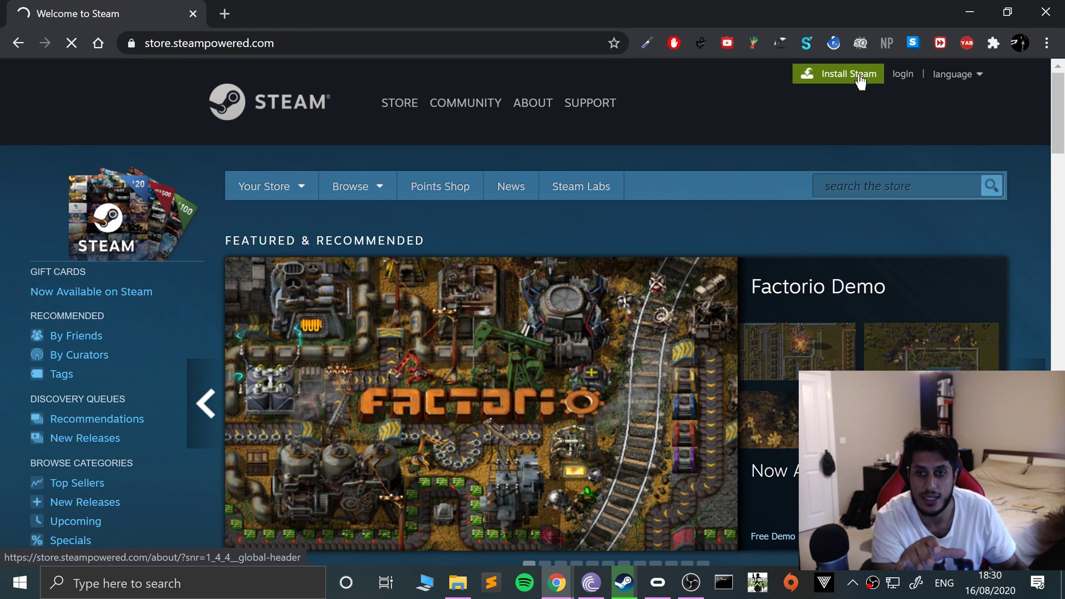
Start the SteamSetup.exe download from Steam's install page, then cancel it
{"action": "left_click", "coordinate": [860, 75]}
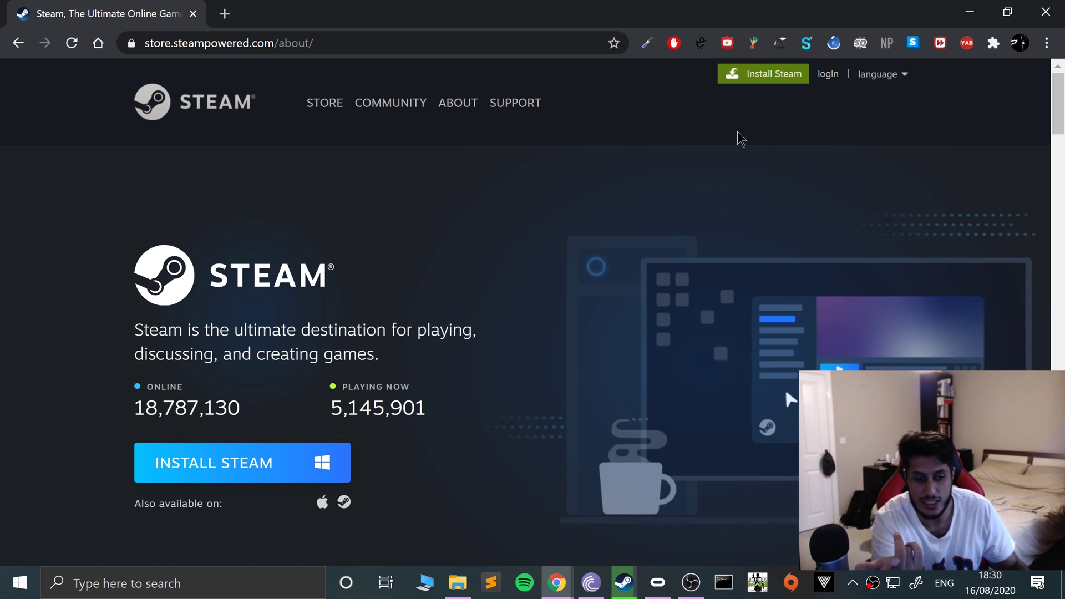
{"action": "scroll", "coordinate": [380, 364], "scroll_direction": "down", "scroll_amount": 4}
{"action": "left_click", "coordinate": [279, 217]}
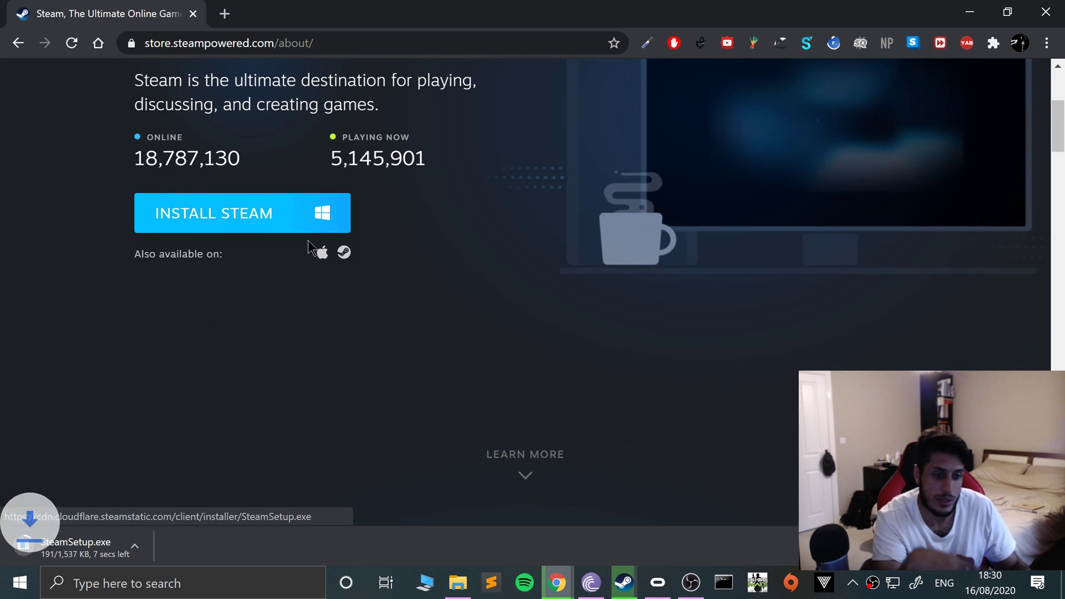
{"action": "left_click", "coordinate": [173, 548]}
{"action": "left_click", "coordinate": [204, 518]}
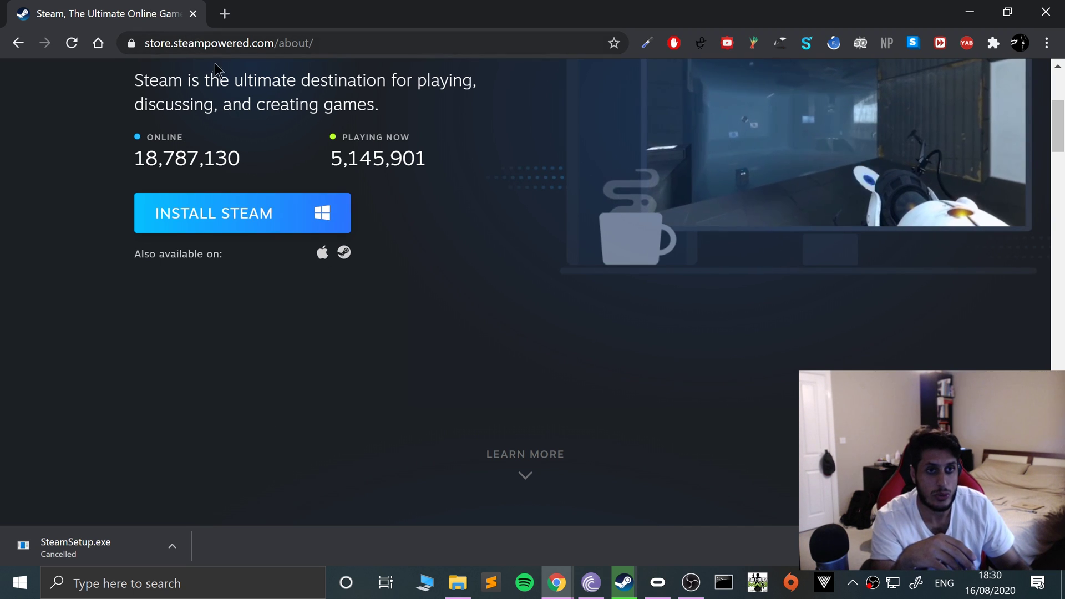
In the Steam client, search the store for 'steamvr' and scroll its page down to Play Game
{"action": "left_click", "coordinate": [625, 582]}
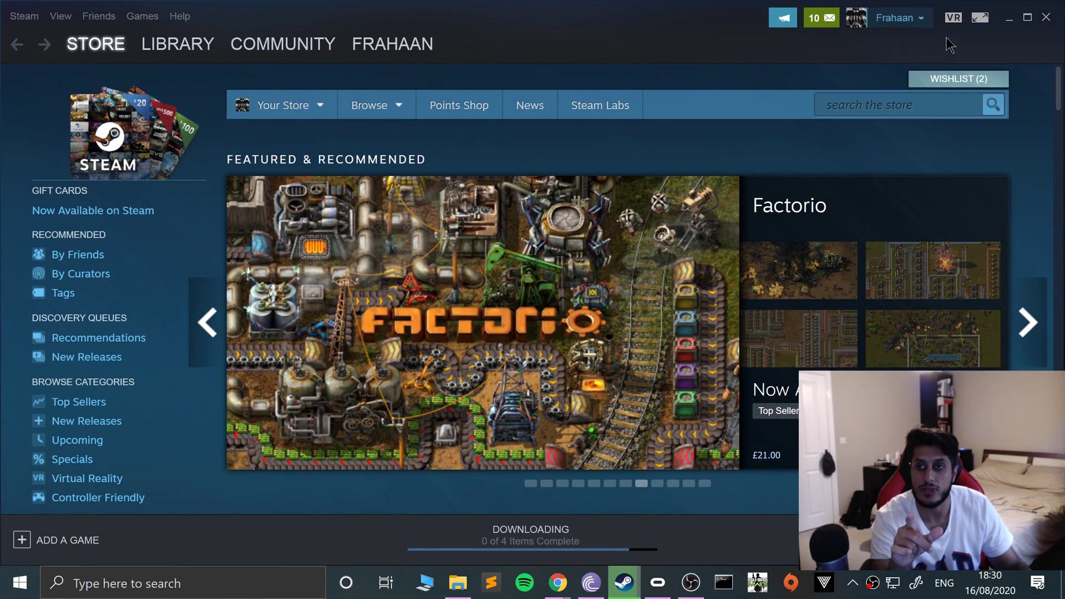
{"action": "left_click", "coordinate": [905, 99]}
{"action": "type", "text": "steam"}
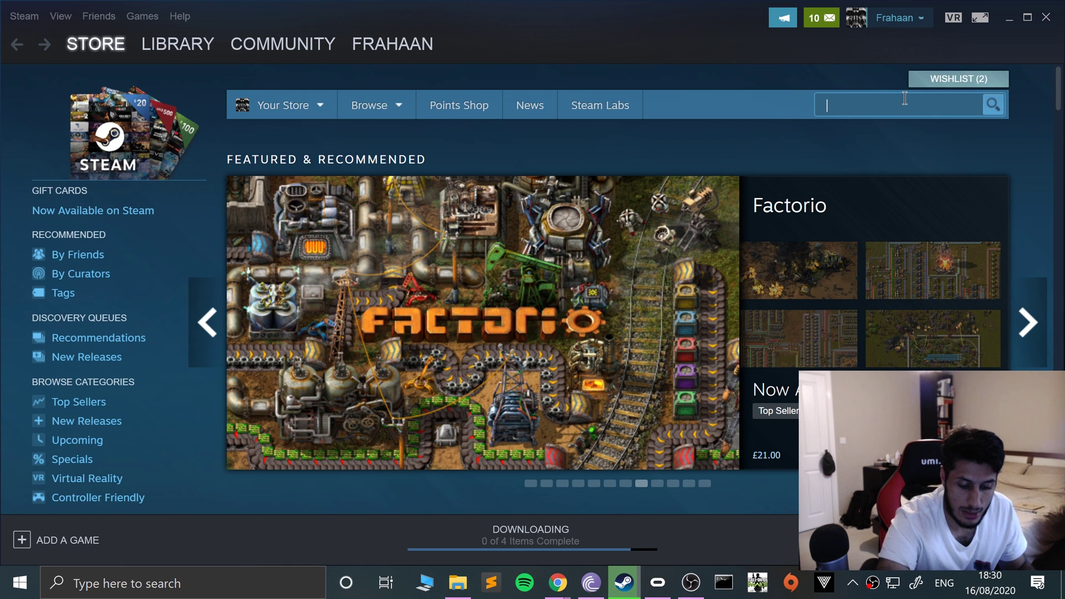
{"action": "type", "text": "vr"}
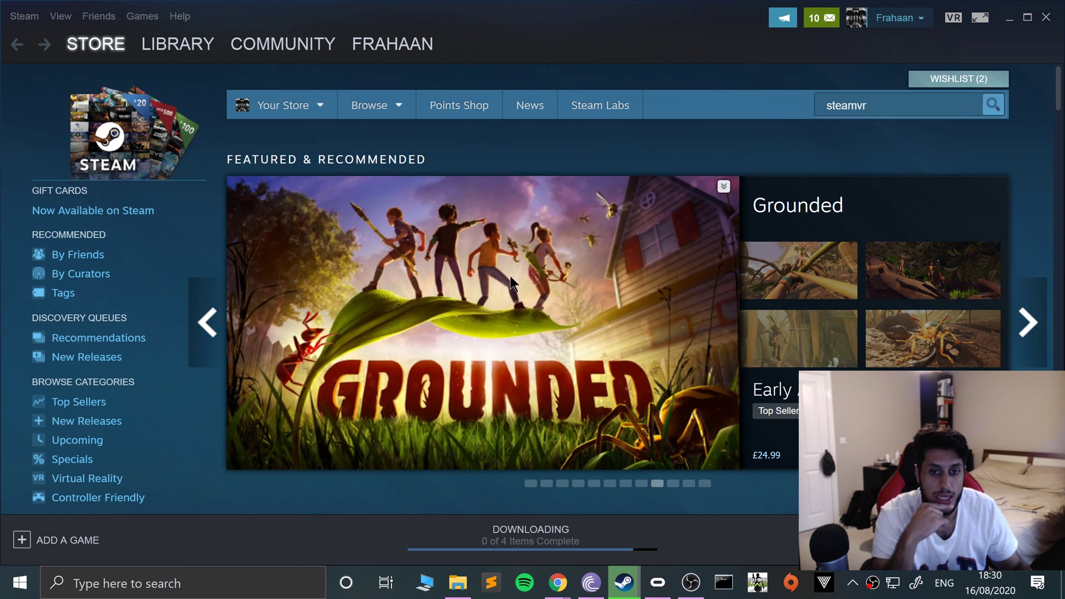
{"action": "scroll", "coordinate": [385, 388], "scroll_direction": "down", "scroll_amount": 10}
{"action": "scroll", "coordinate": [387, 406], "scroll_direction": "down", "scroll_amount": 7}
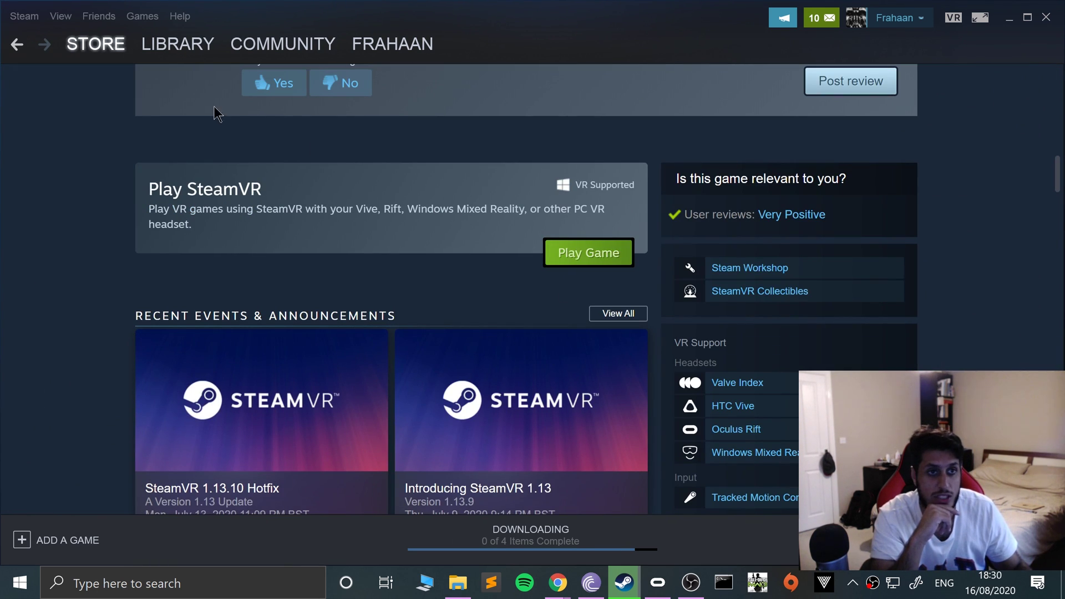
Filter the Steam library to show only tools, then select SteamVR and view its options menu
{"action": "left_click", "coordinate": [185, 41]}
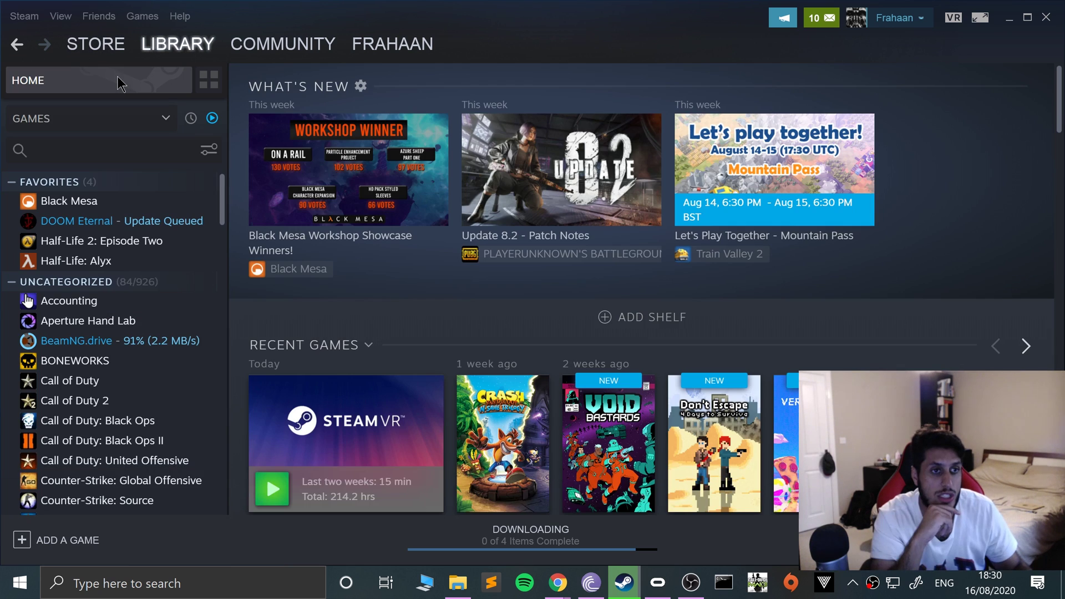
{"action": "left_click", "coordinate": [71, 120]}
{"action": "left_click", "coordinate": [67, 206]}
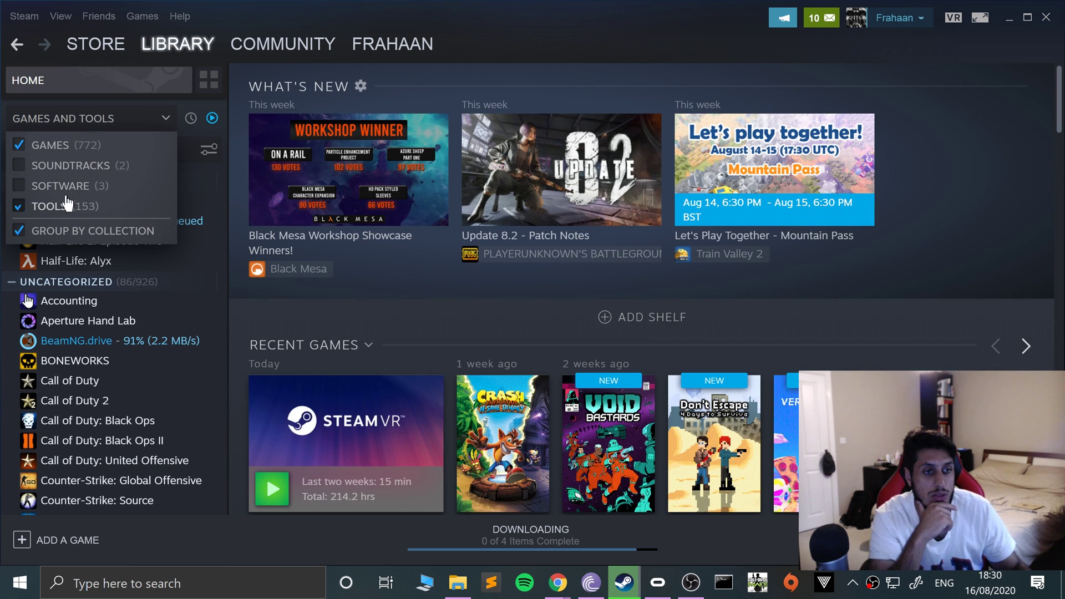
{"action": "left_click", "coordinate": [49, 149]}
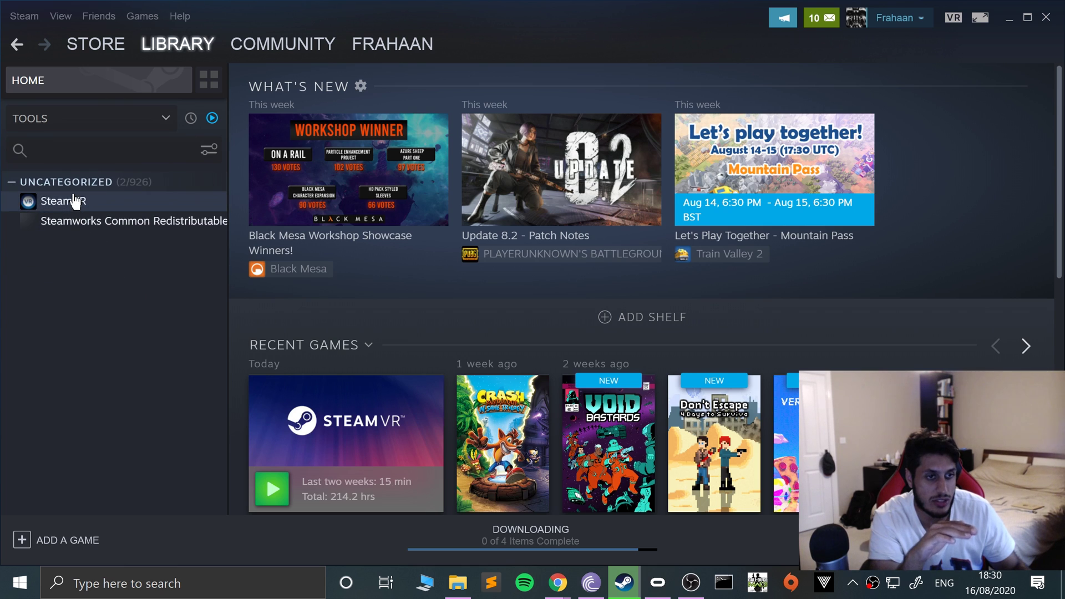
{"action": "left_click", "coordinate": [76, 203]}
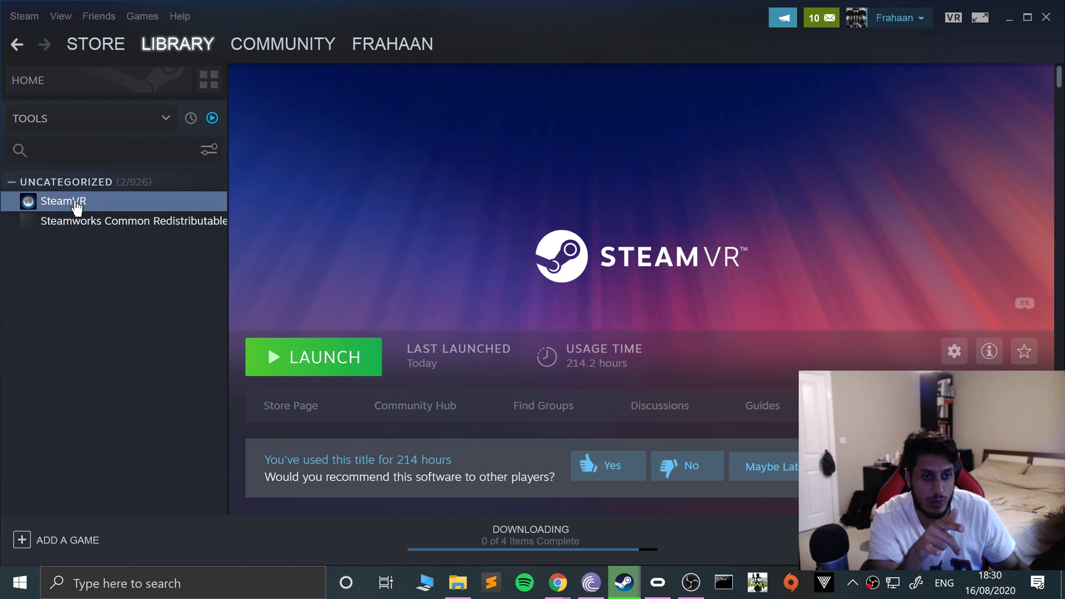
{"action": "right_click", "coordinate": [76, 204]}
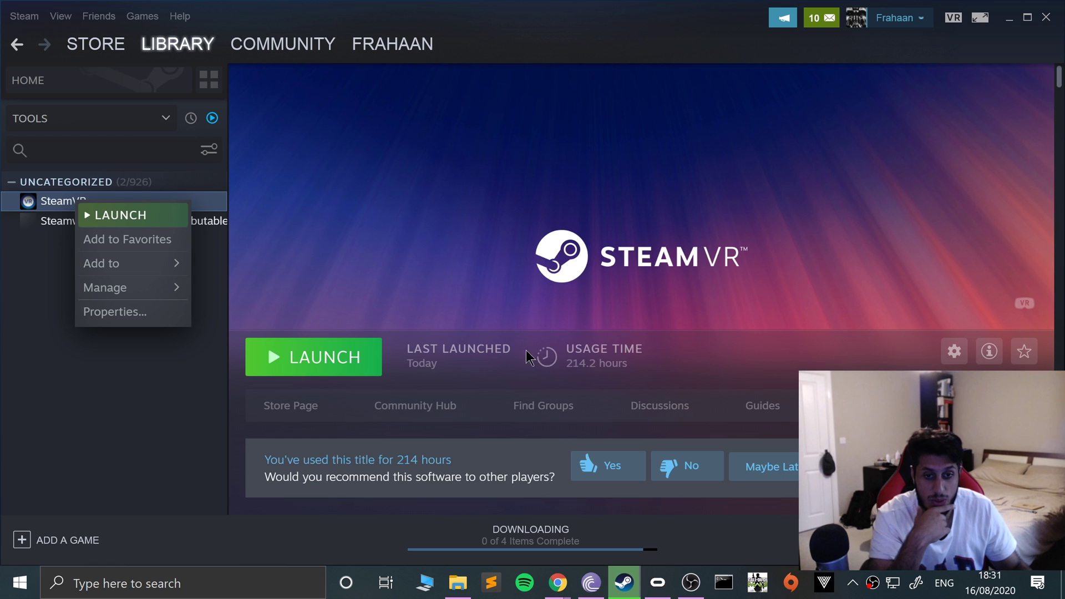
{"action": "left_click", "coordinate": [37, 384]}
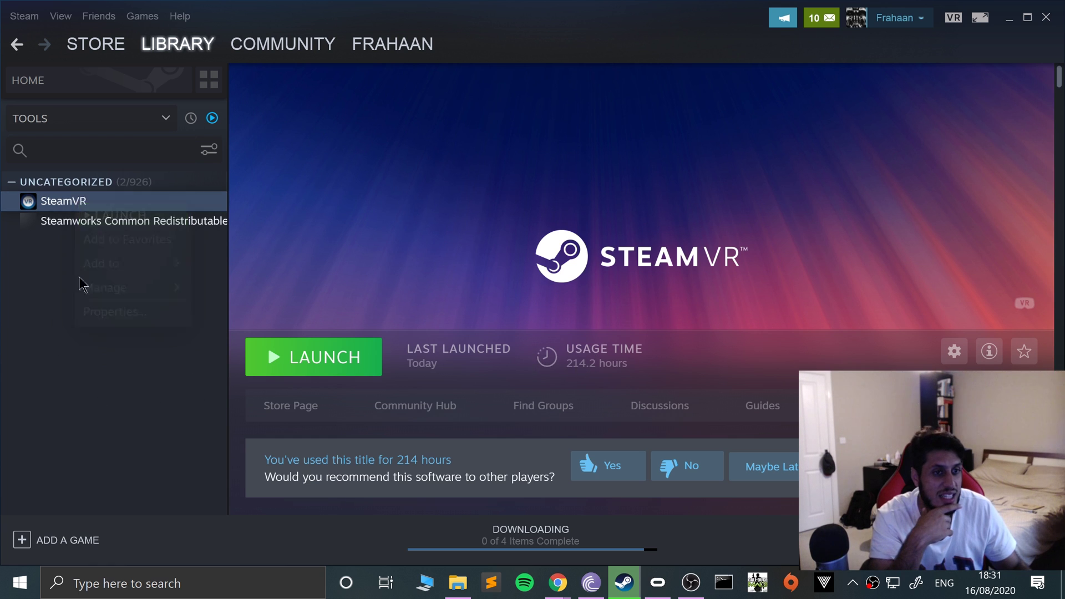
Switch the library filter from Tools back to Games
{"action": "left_click", "coordinate": [55, 118]}
{"action": "left_click", "coordinate": [27, 207]}
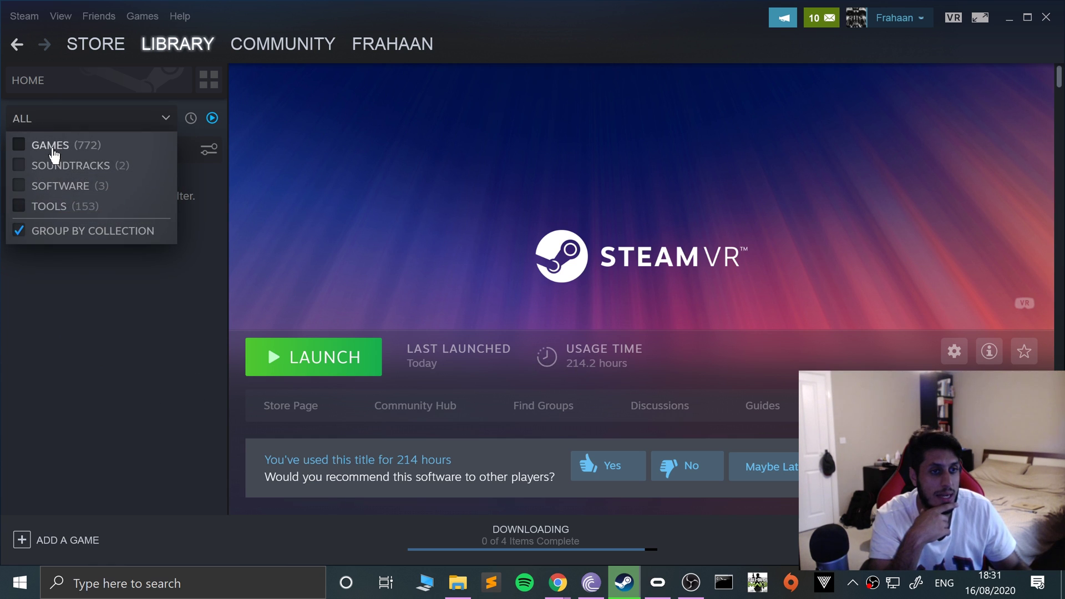
{"action": "left_click", "coordinate": [51, 145]}
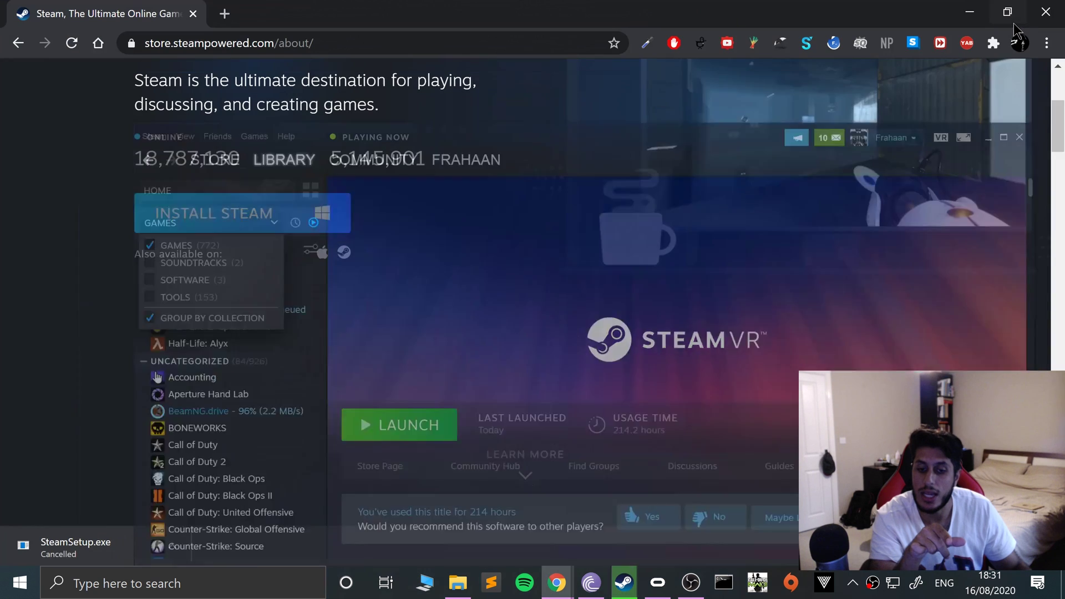
Search Chrome for 'oculus software' and open the oculus.com/setup page
{"action": "left_click", "coordinate": [1009, 18]}
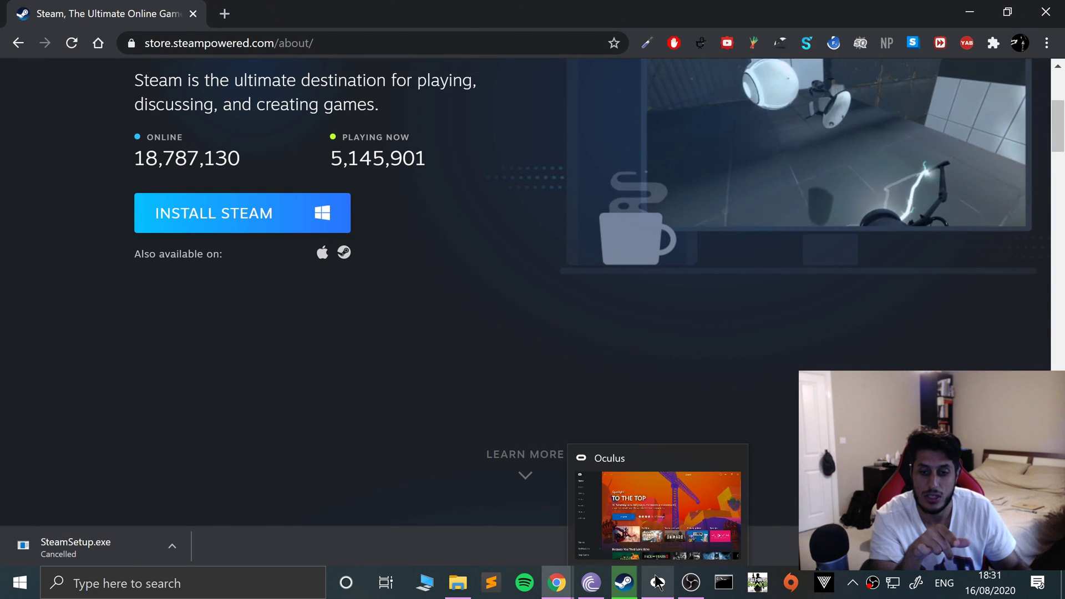
{"action": "left_click", "coordinate": [251, 40]}
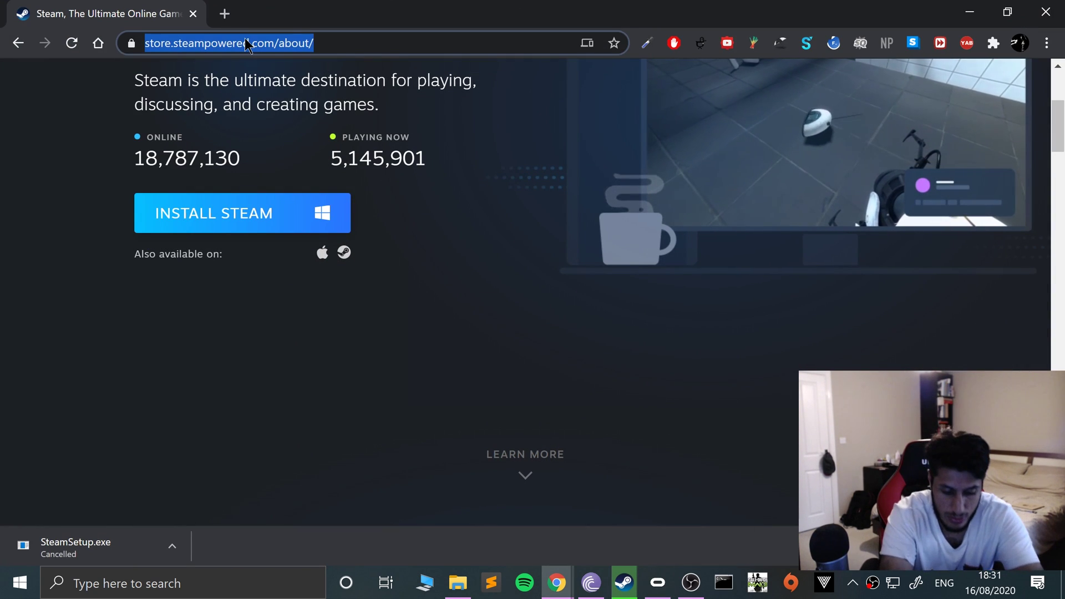
{"action": "type", "text": "oculus "}
{"action": "type", "text": "software"}
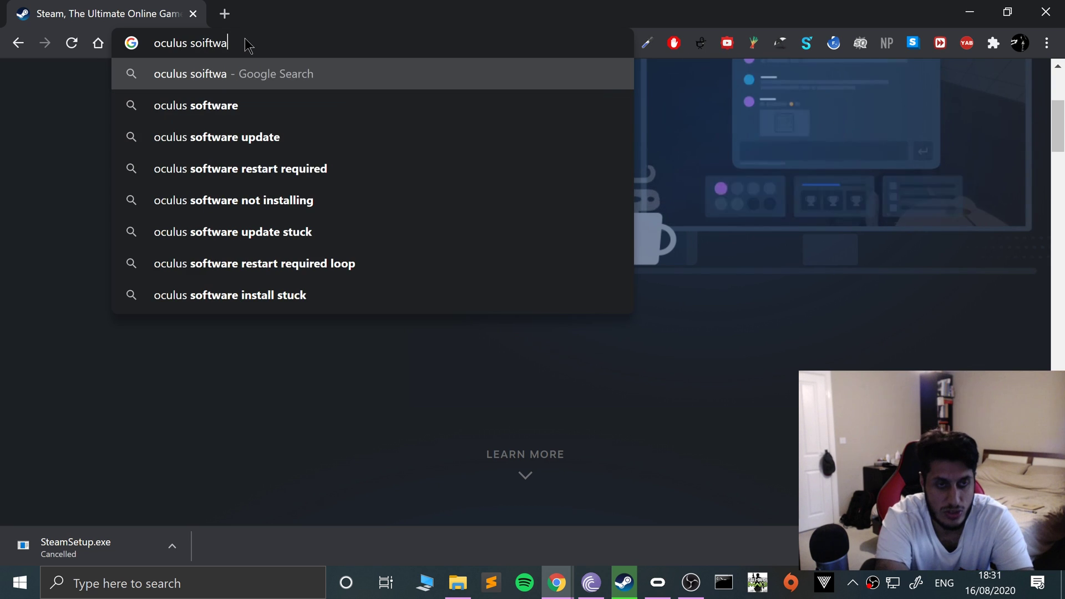
{"action": "key", "text": "Return"}
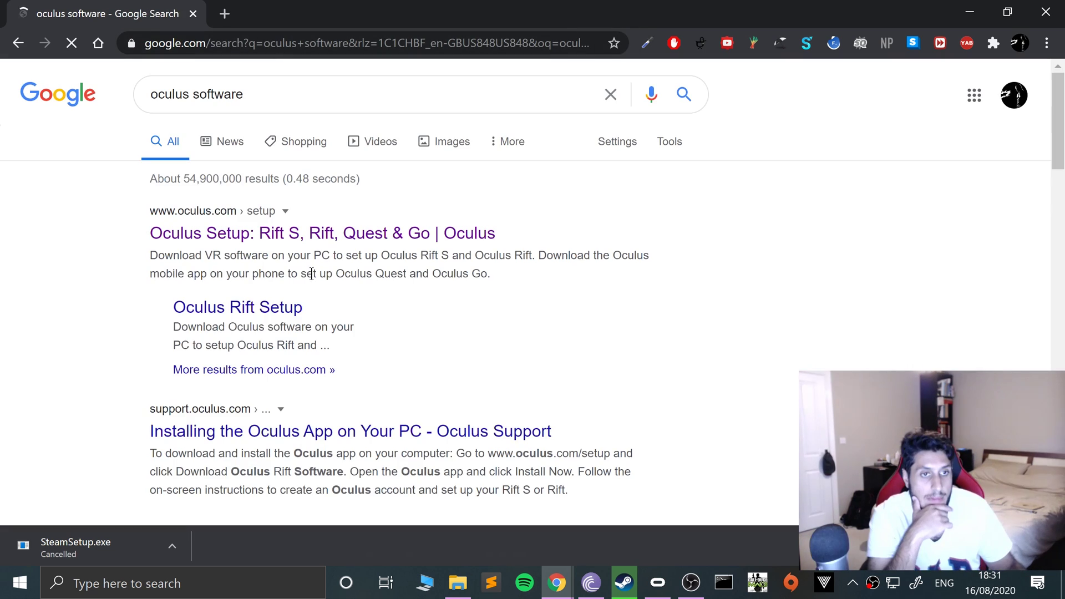
{"action": "left_click", "coordinate": [251, 236]}
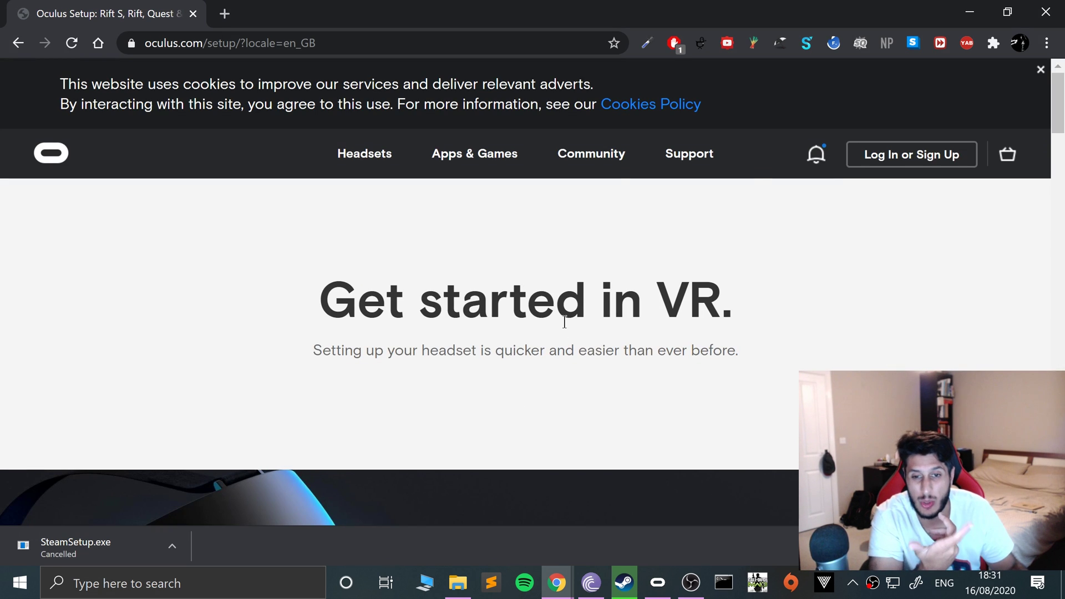
Start and cancel the OculusSetup.exe download, then launch the Oculus app from the taskbar
{"action": "scroll", "coordinate": [561, 316], "scroll_direction": "down", "scroll_amount": 6}
{"action": "left_click", "coordinate": [785, 359]}
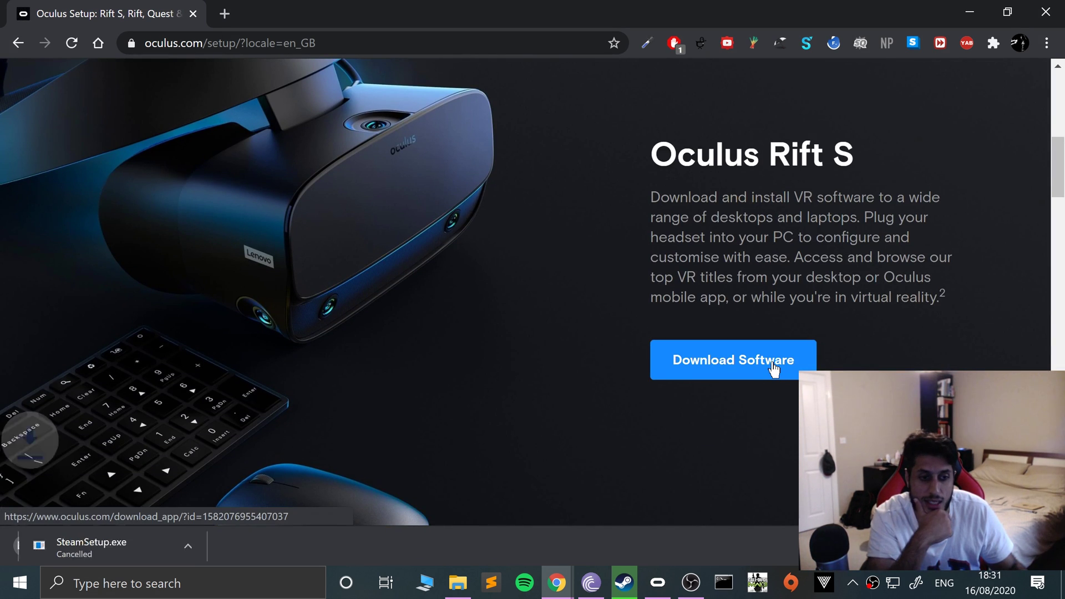
{"action": "left_click", "coordinate": [172, 547]}
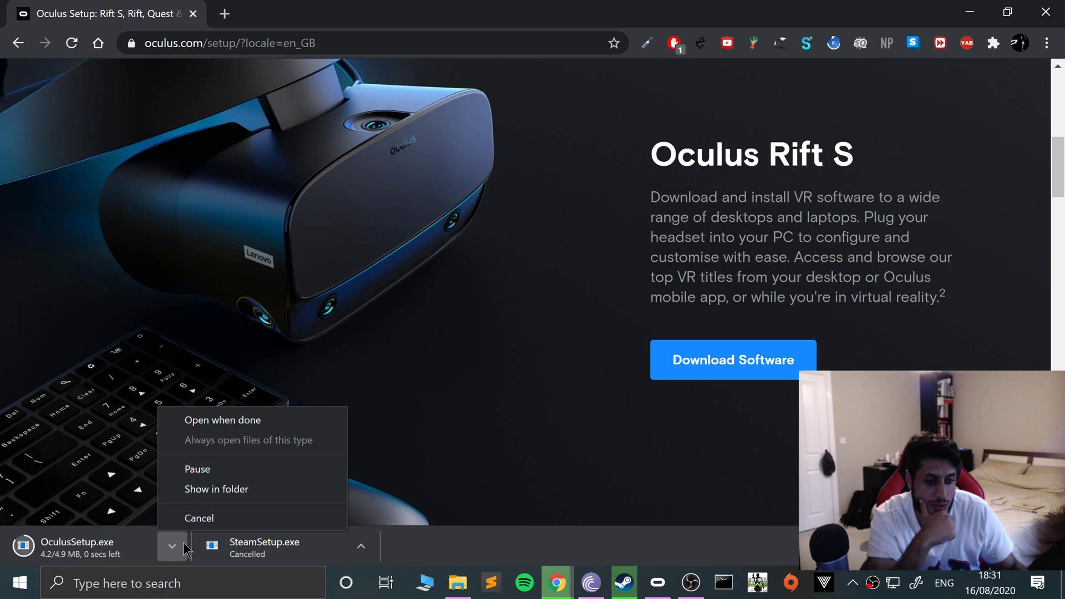
{"action": "left_click", "coordinate": [193, 518]}
{"action": "scroll", "coordinate": [222, 499], "scroll_direction": "up", "scroll_amount": 6}
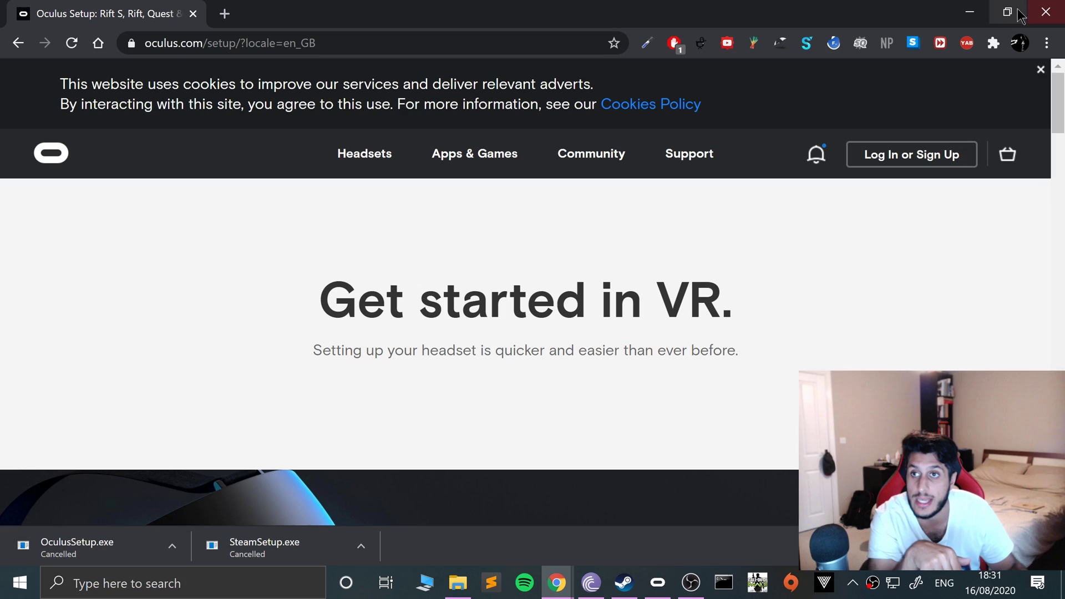
{"action": "left_click", "coordinate": [1046, 12]}
{"action": "left_click", "coordinate": [657, 581]}
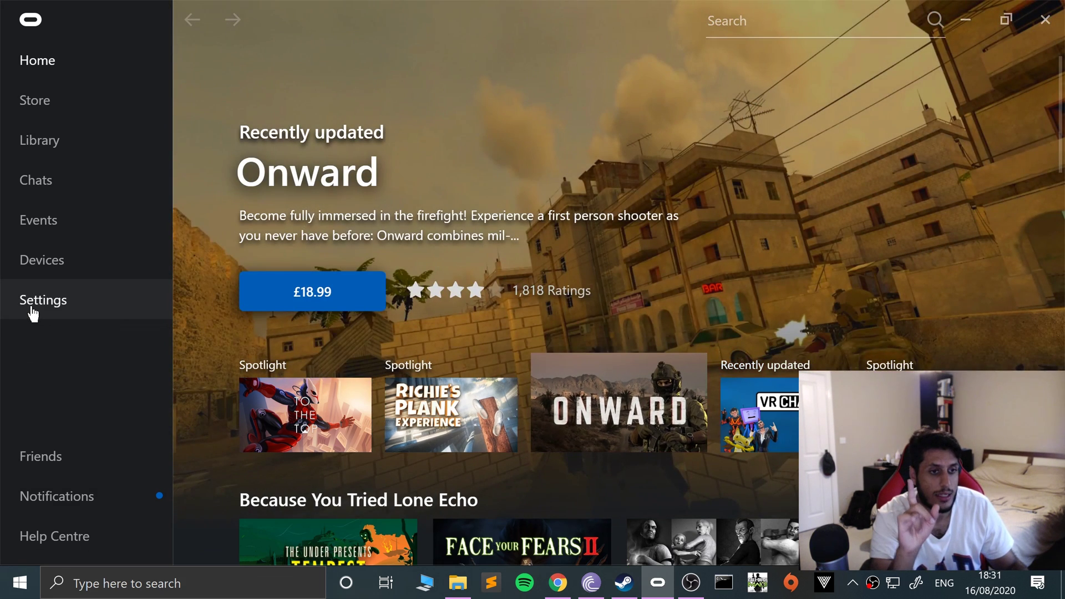
Switch Unknown Sources on in Oculus General settings and confirm with Allow
{"action": "left_click", "coordinate": [32, 309]}
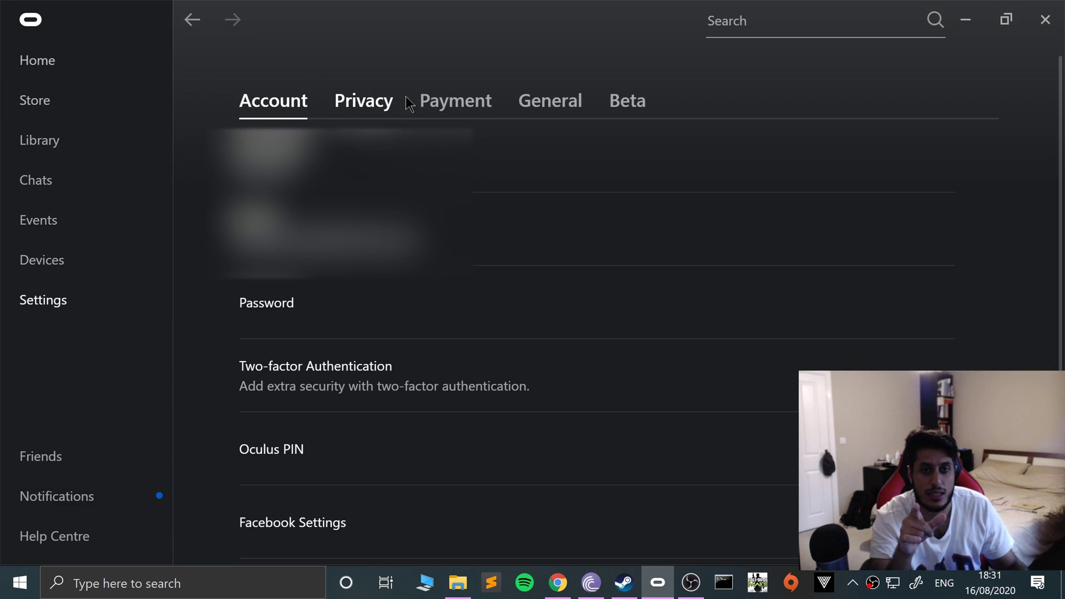
{"action": "left_click", "coordinate": [556, 111]}
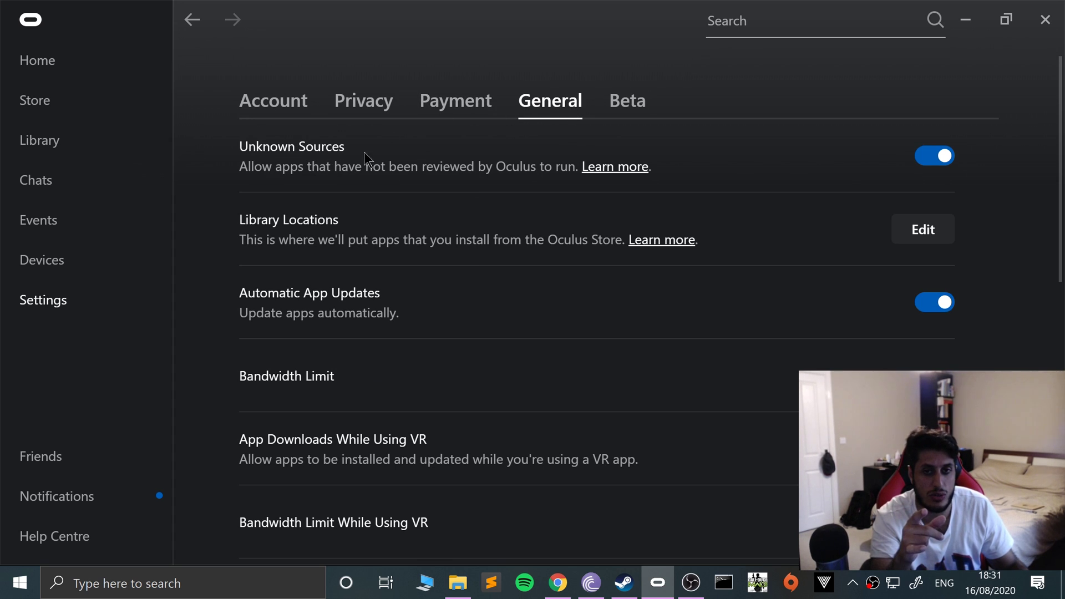
{"action": "left_click", "coordinate": [936, 162]}
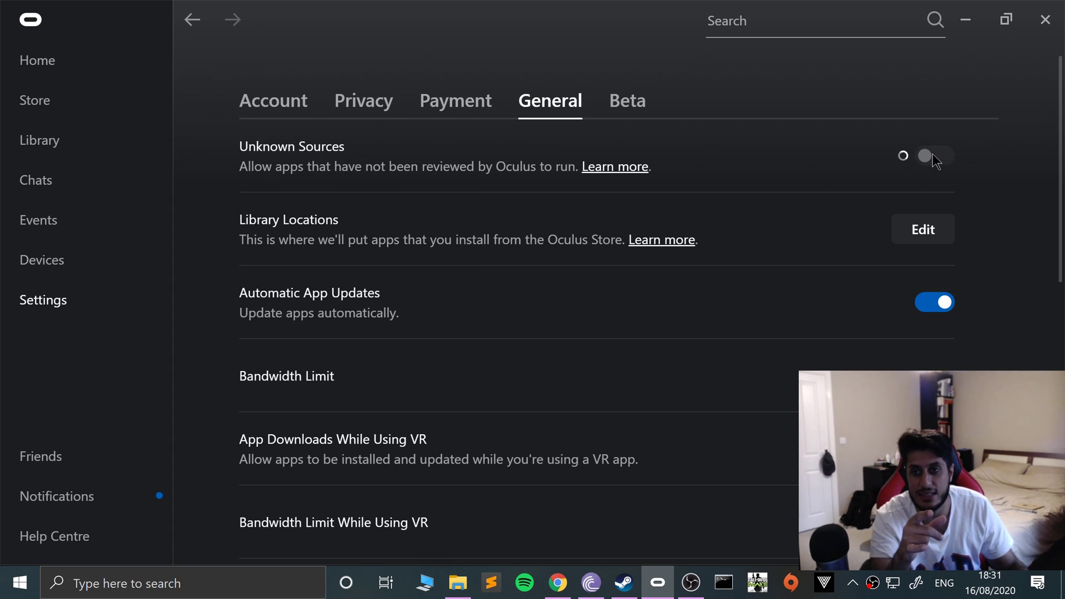
{"action": "left_click", "coordinate": [934, 158]}
{"action": "left_click", "coordinate": [577, 341]}
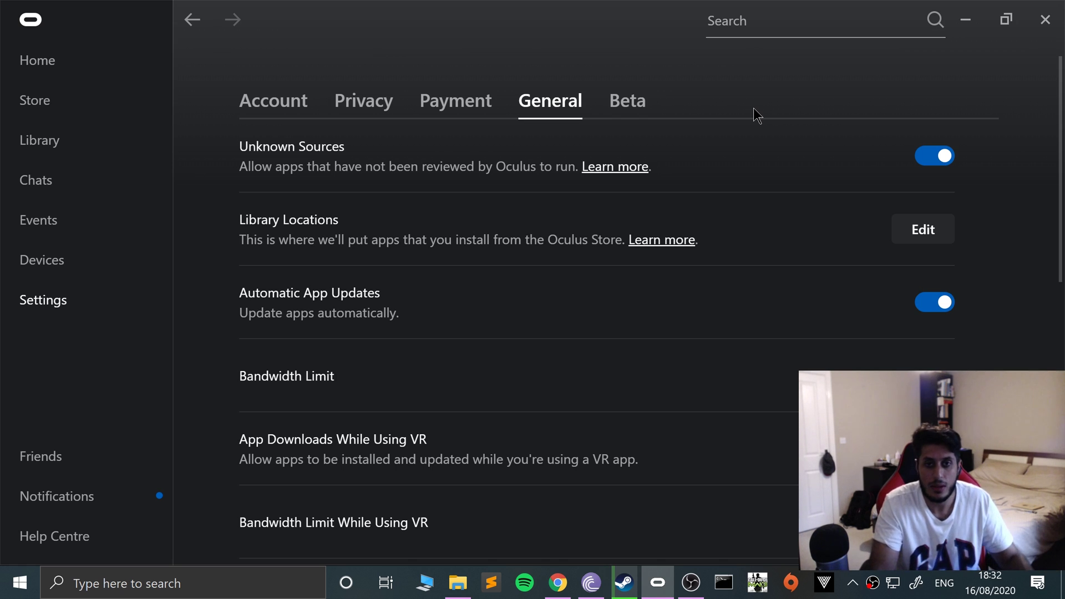
Open the Devices page from the Oculus sidebar
{"action": "left_click", "coordinate": [73, 266]}
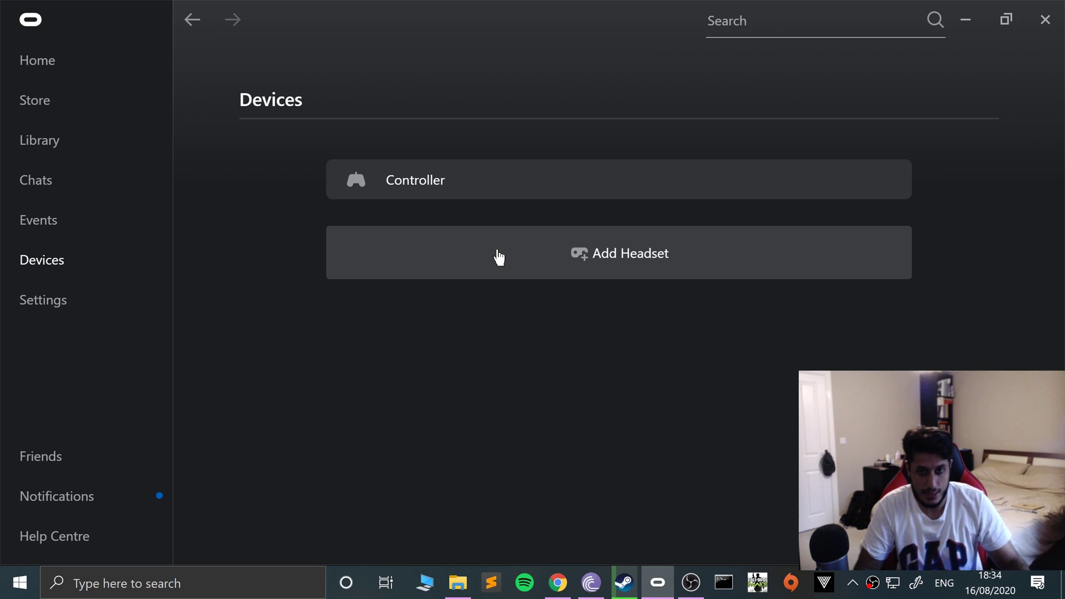
Add a Quest headset and continue to the Connect Your Headset cable step
{"action": "left_click", "coordinate": [558, 261]}
{"action": "left_click", "coordinate": [565, 339]}
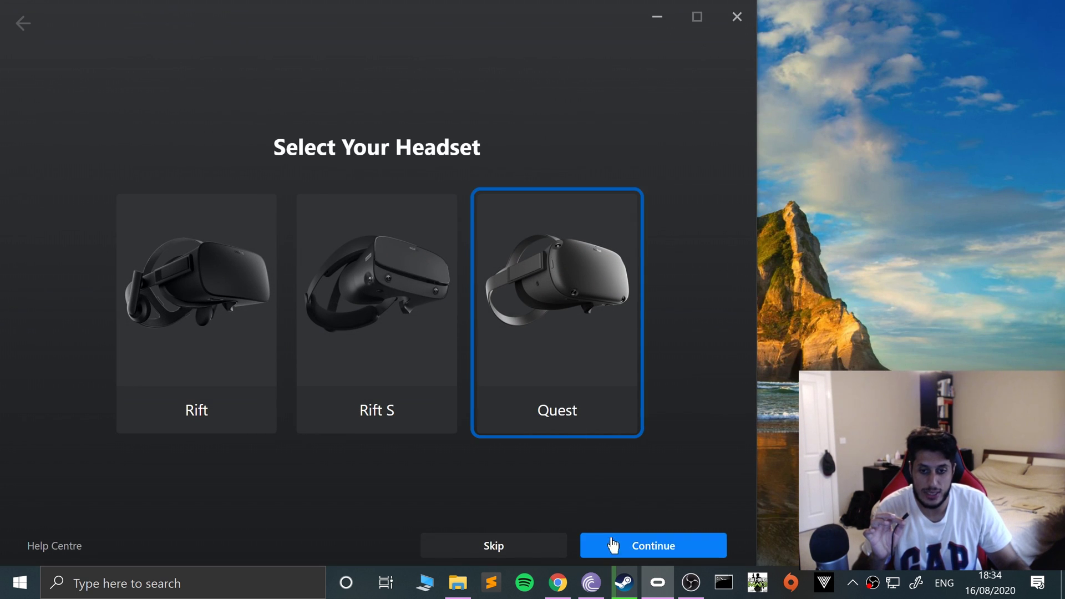
{"action": "left_click", "coordinate": [615, 546]}
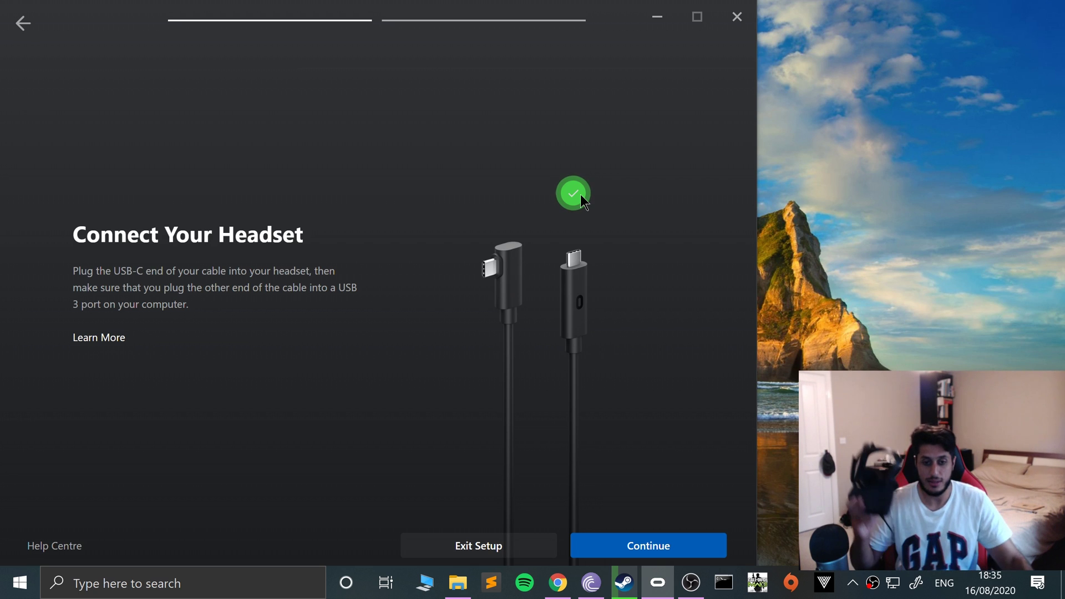
Test the Link USB connection, accept the compatible 1.7 Gbps result, and close setup
{"action": "left_click", "coordinate": [600, 545]}
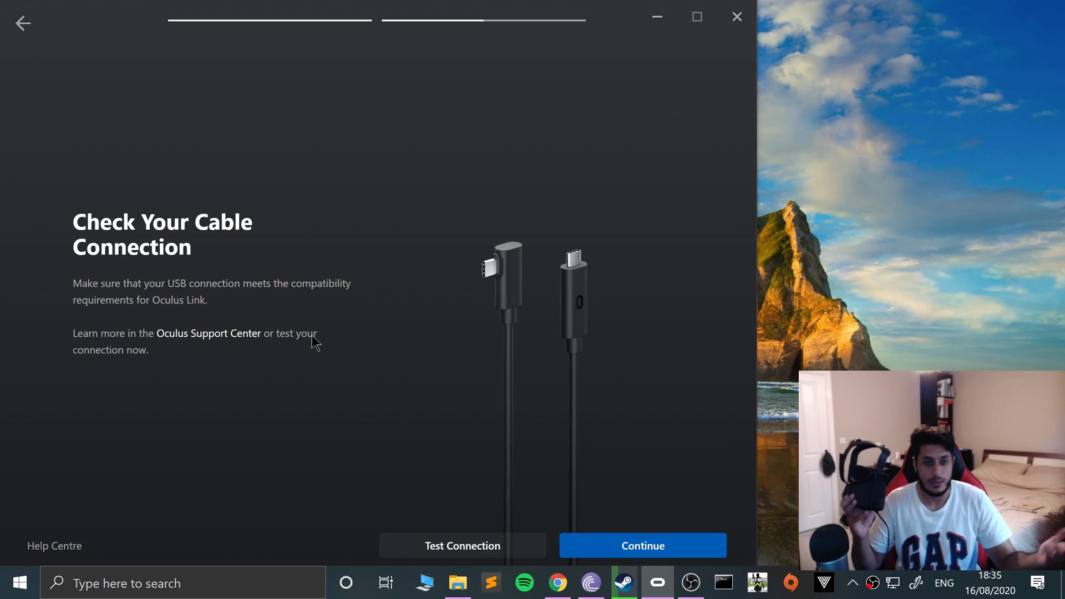
{"action": "left_click", "coordinate": [439, 541]}
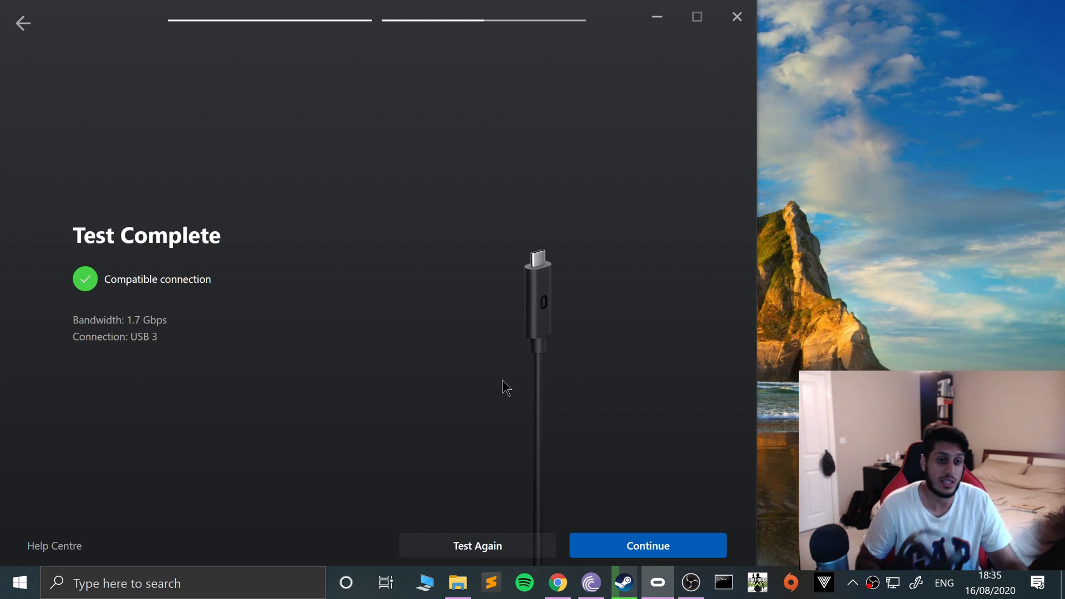
{"action": "left_click", "coordinate": [608, 545]}
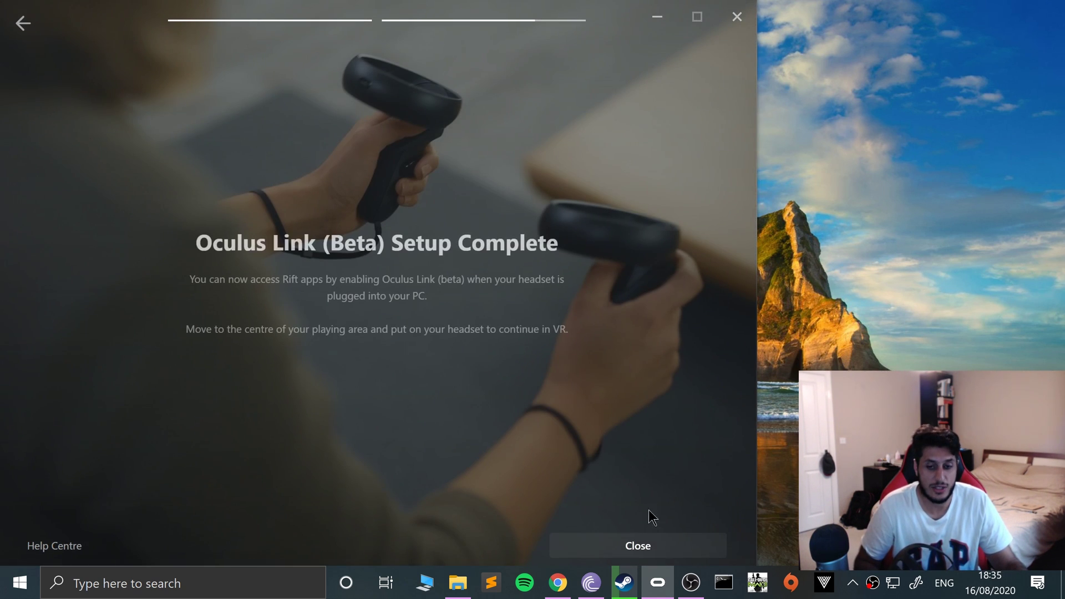
{"action": "left_click", "coordinate": [634, 552]}
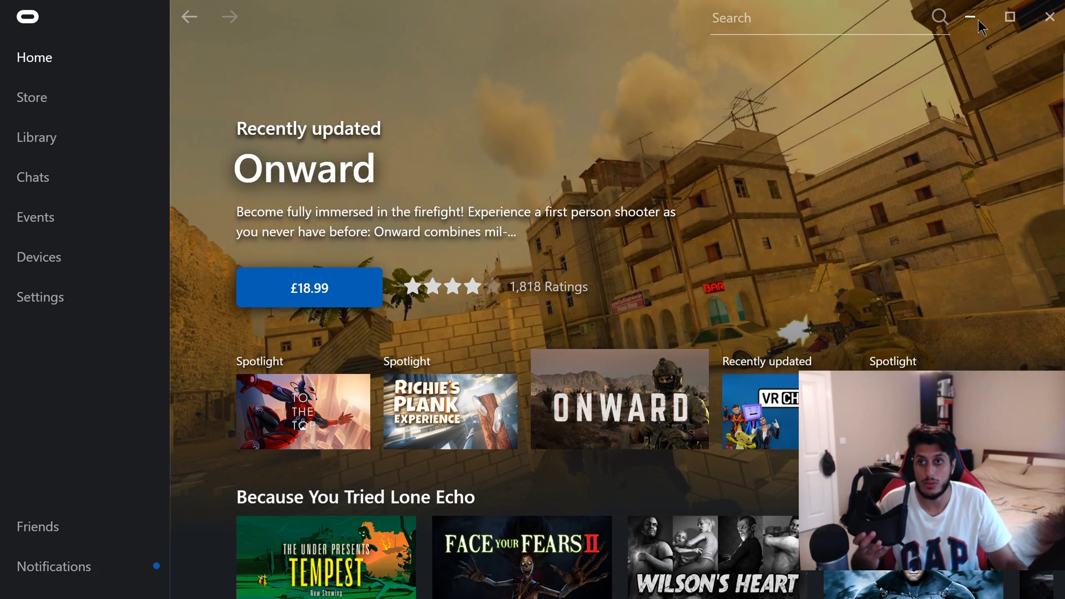
Restore and minimize the Oculus window, dismiss the CCleaner popup, then bring Oculus back
{"action": "left_click", "coordinate": [1010, 16]}
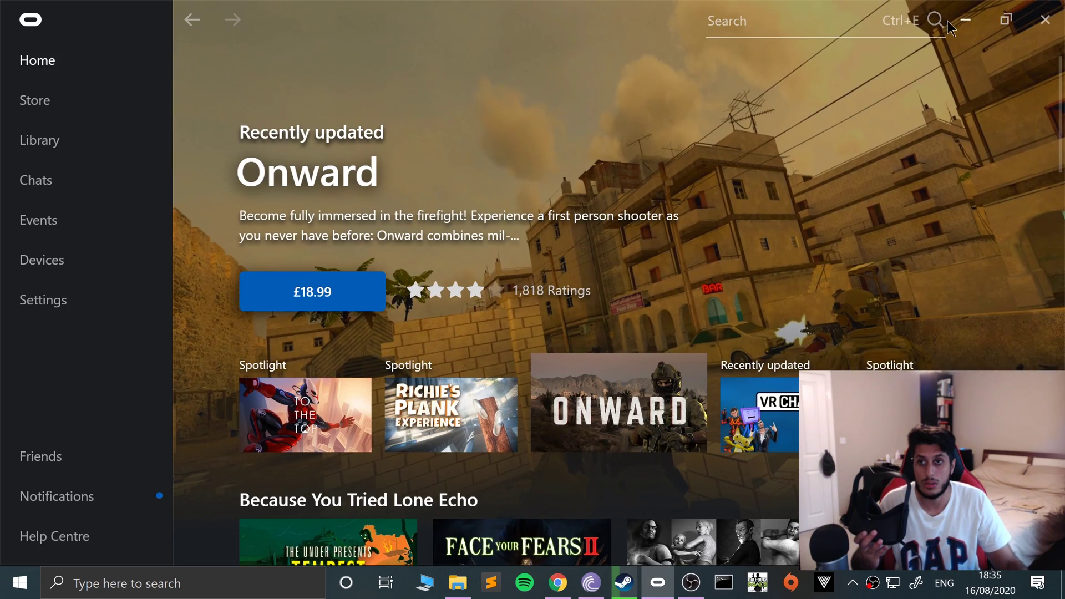
{"action": "left_click", "coordinate": [966, 20]}
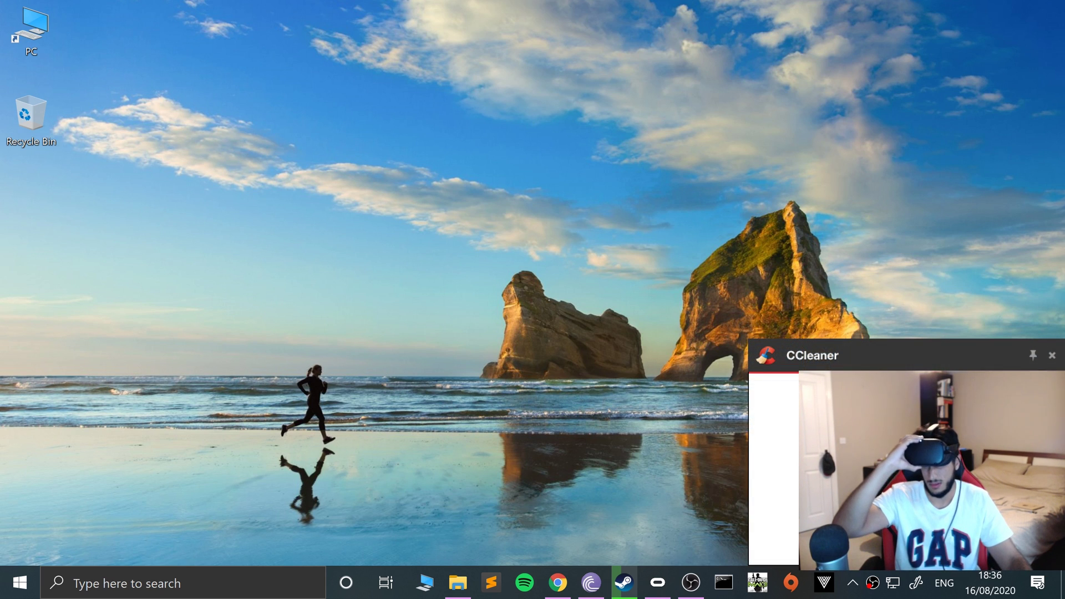
{"action": "left_click", "coordinate": [1052, 355]}
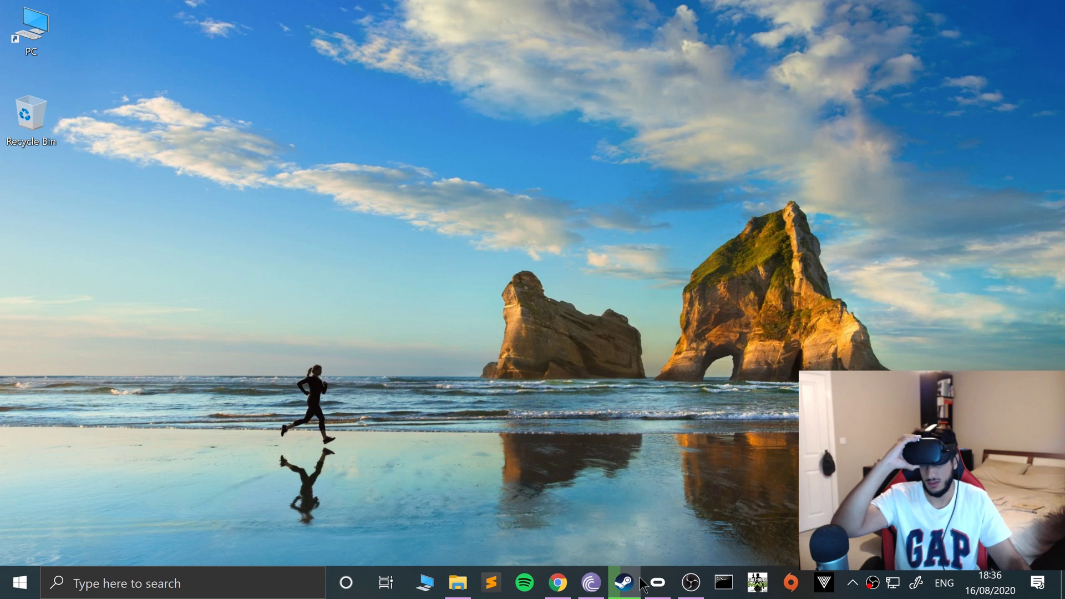
{"action": "left_click", "coordinate": [660, 581]}
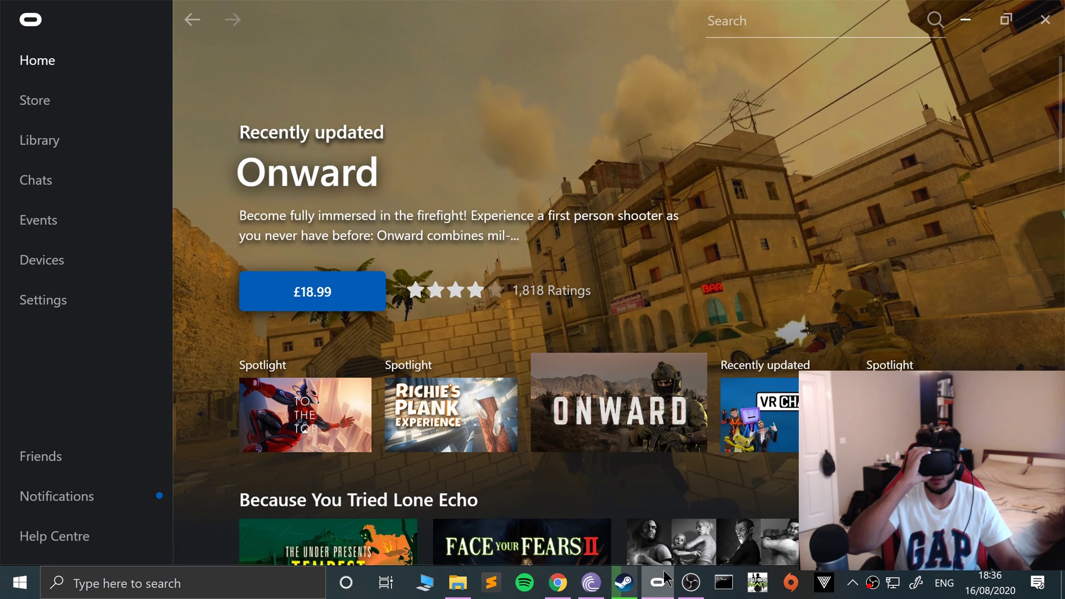
{"action": "mouse_move", "coordinate": [675, 539]}
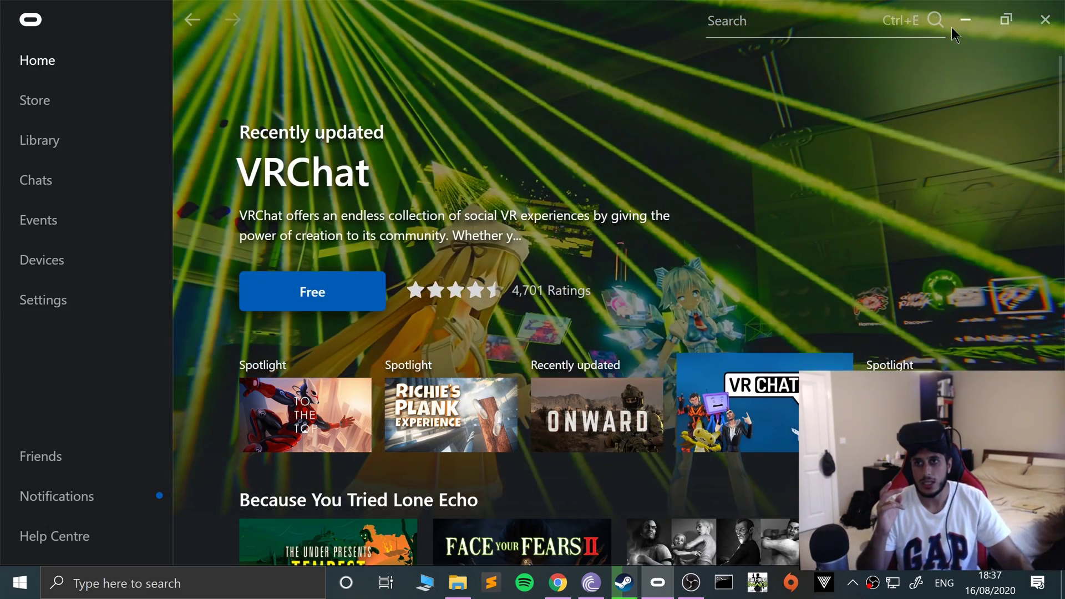
Minimize Oculus and maximize the Oculus Mirror window from the oculus-diagnostics folder
{"action": "left_click", "coordinate": [965, 21]}
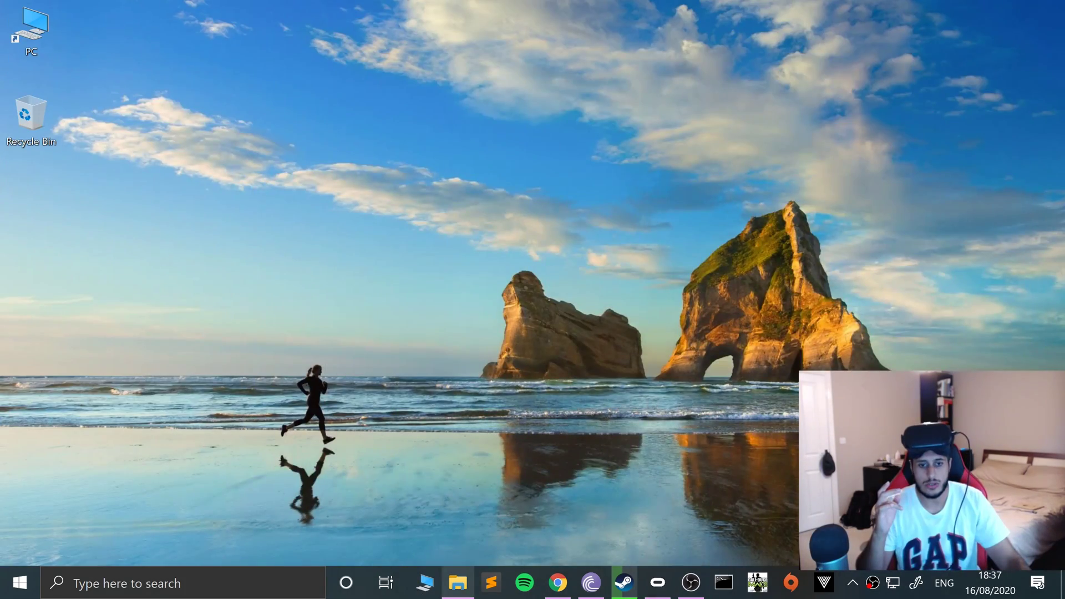
{"action": "left_click", "coordinate": [458, 582]}
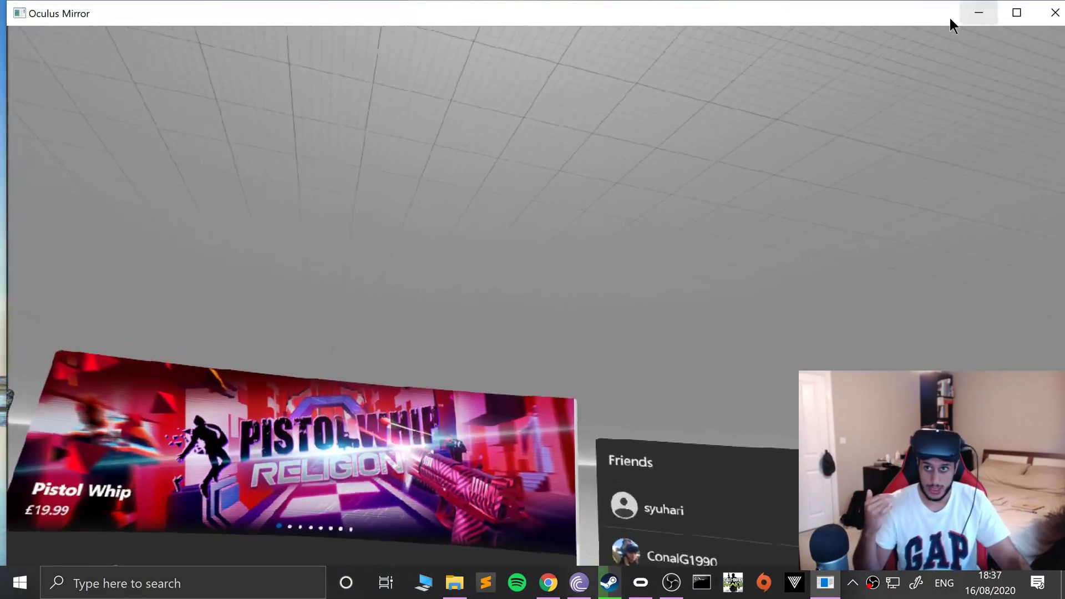
{"action": "left_click", "coordinate": [1011, 16]}
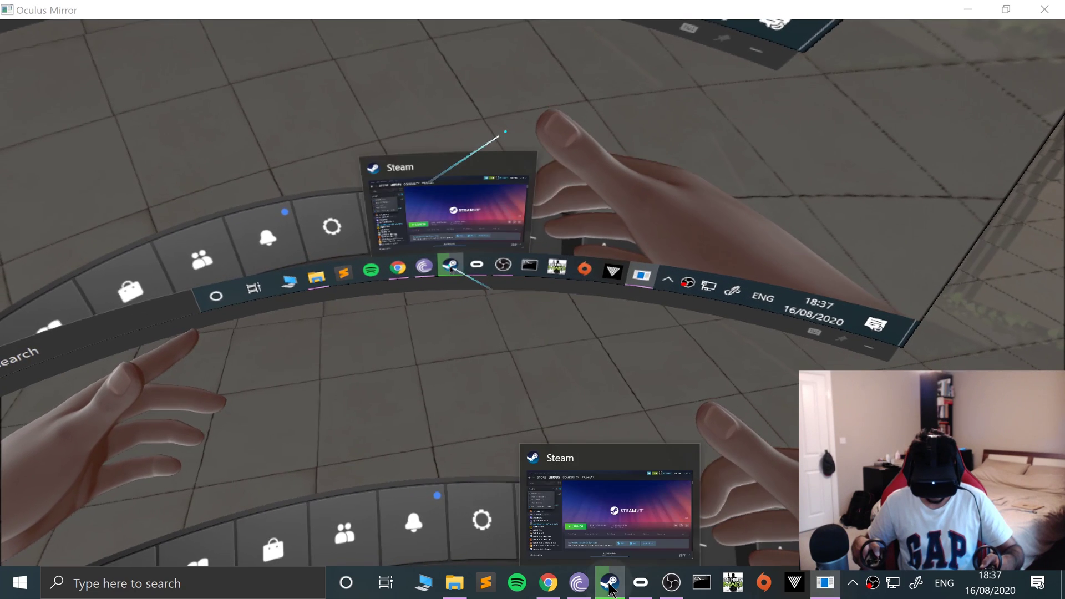
Bring the Steam library forward and start SteamVR with the VR button
{"action": "left_click", "coordinate": [610, 586]}
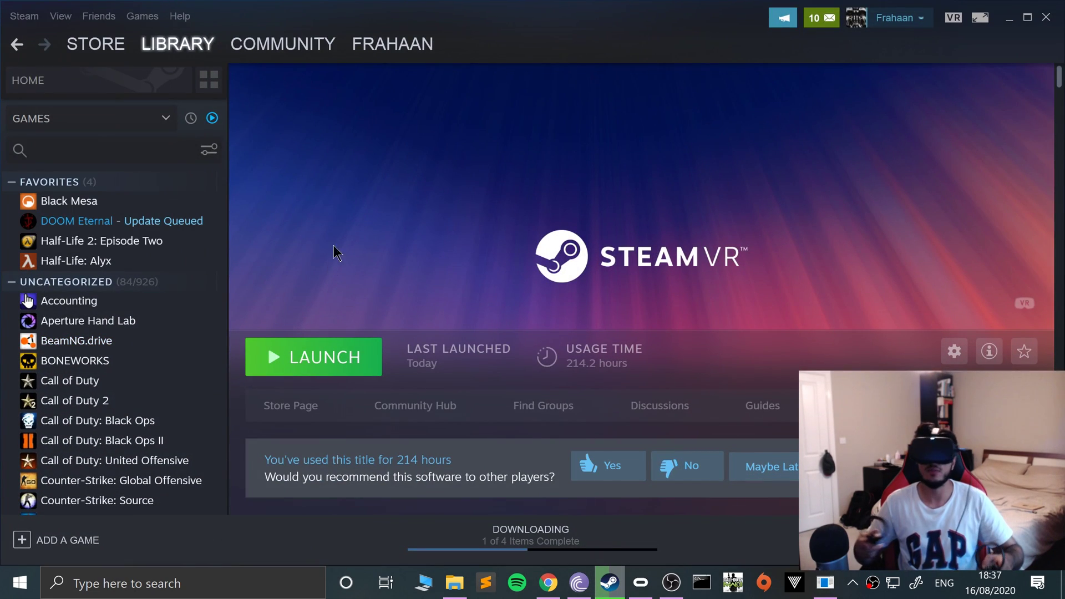
{"action": "left_click", "coordinate": [958, 23]}
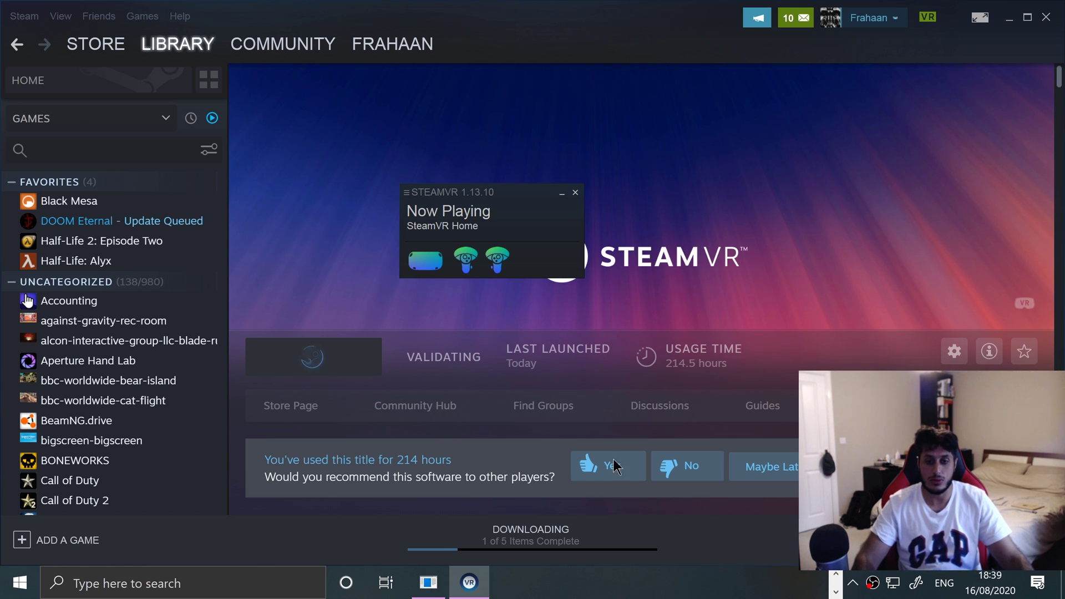
Bring the Oculus Mirror window to the front from its taskbar preview
{"action": "mouse_move", "coordinate": [444, 592]}
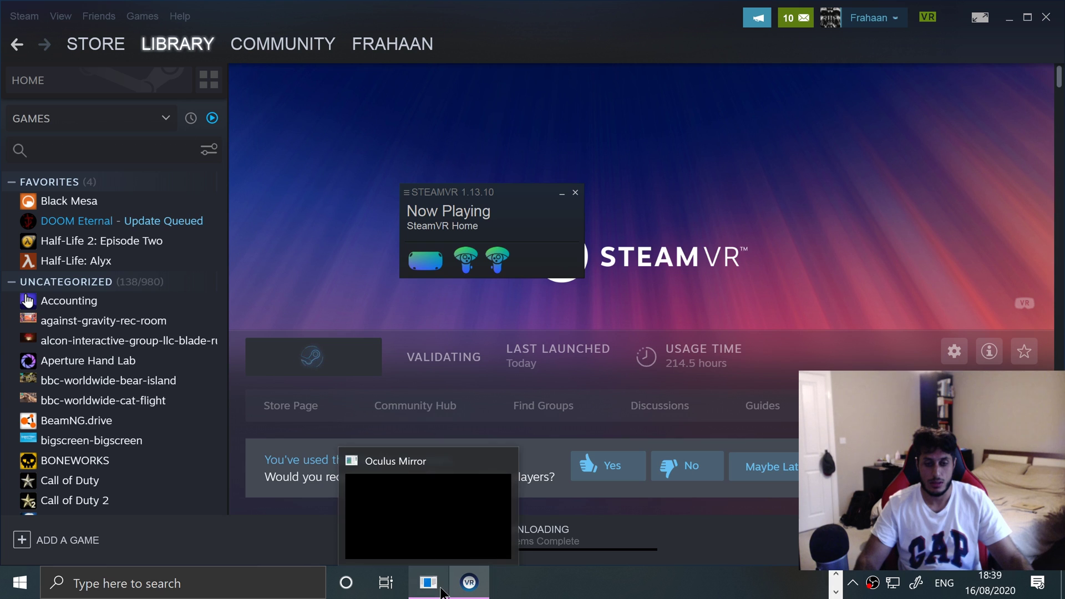
{"action": "left_click", "coordinate": [427, 549]}
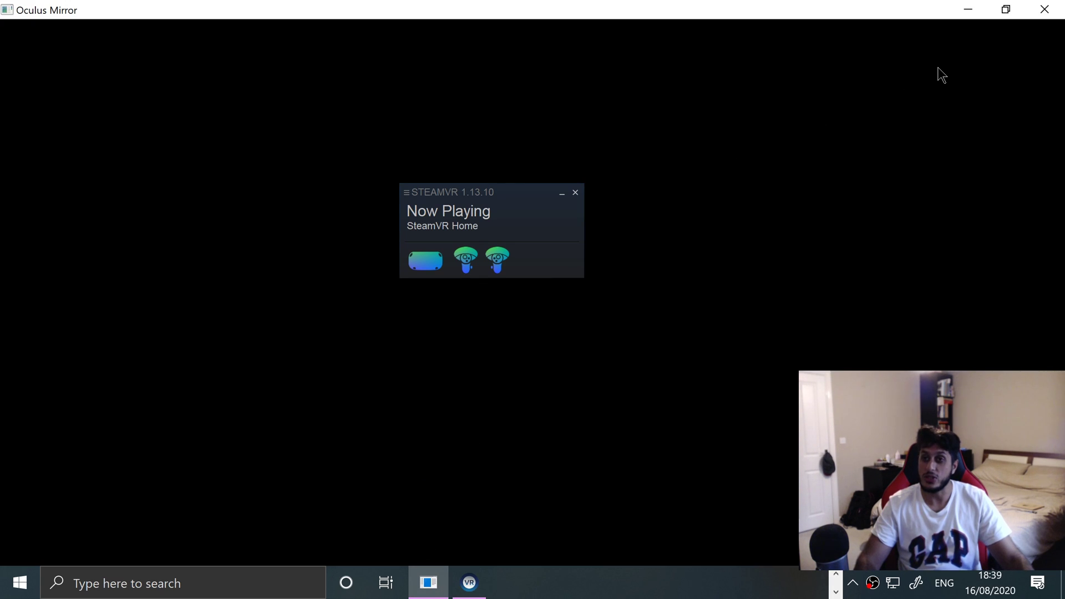